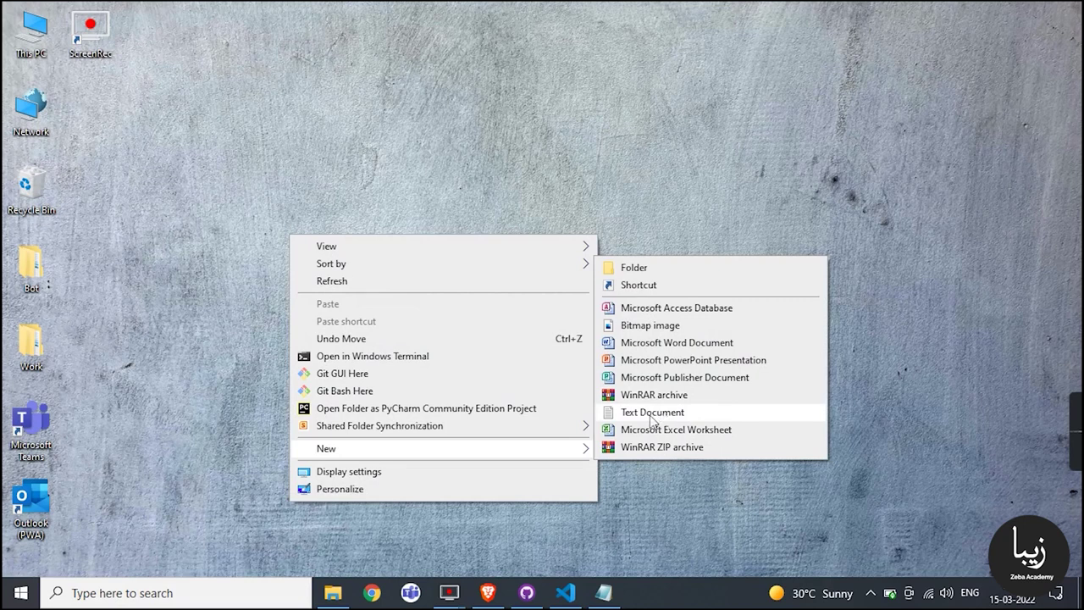
Create a text document on the desktop and name it Procfile without a file extension
{"action": "key", "text": "BackSpace"}
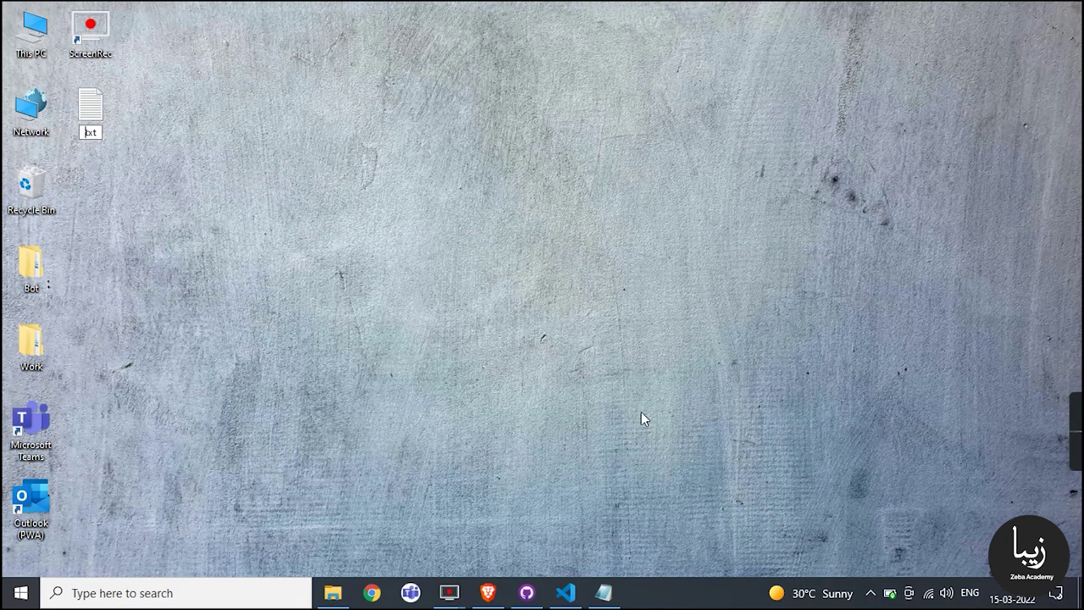
{"action": "type", "text": "Procfile"}
{"action": "key", "text": "Return"}
{"action": "key", "text": "Return"}
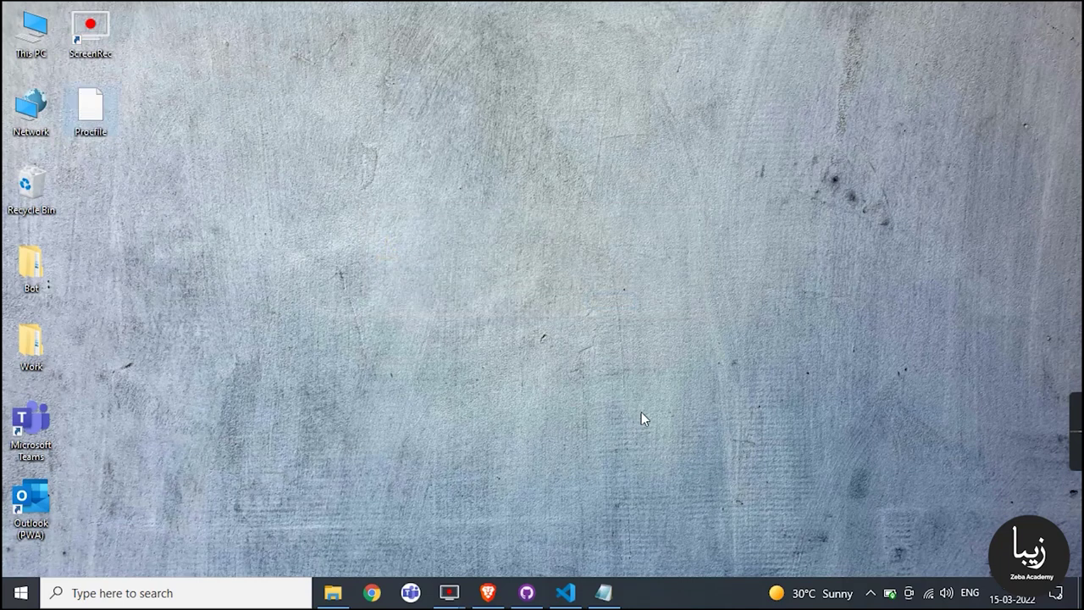
Open the Procfile in Notepad, enter "web: python bot_code.py", then save and close the file
{"action": "right_click", "coordinate": [79, 103]}
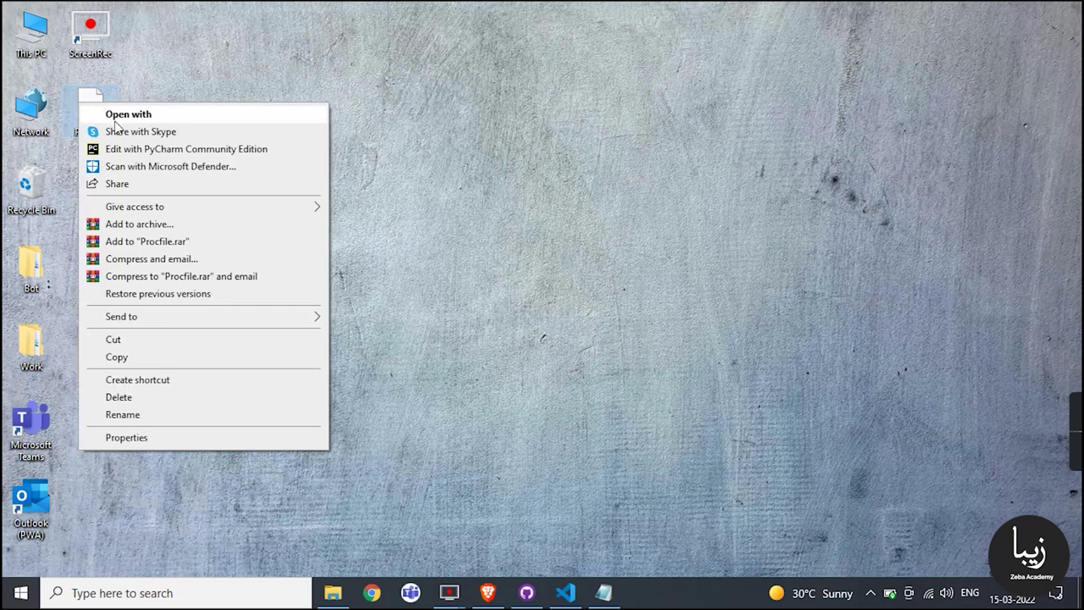
{"action": "left_click", "coordinate": [161, 114]}
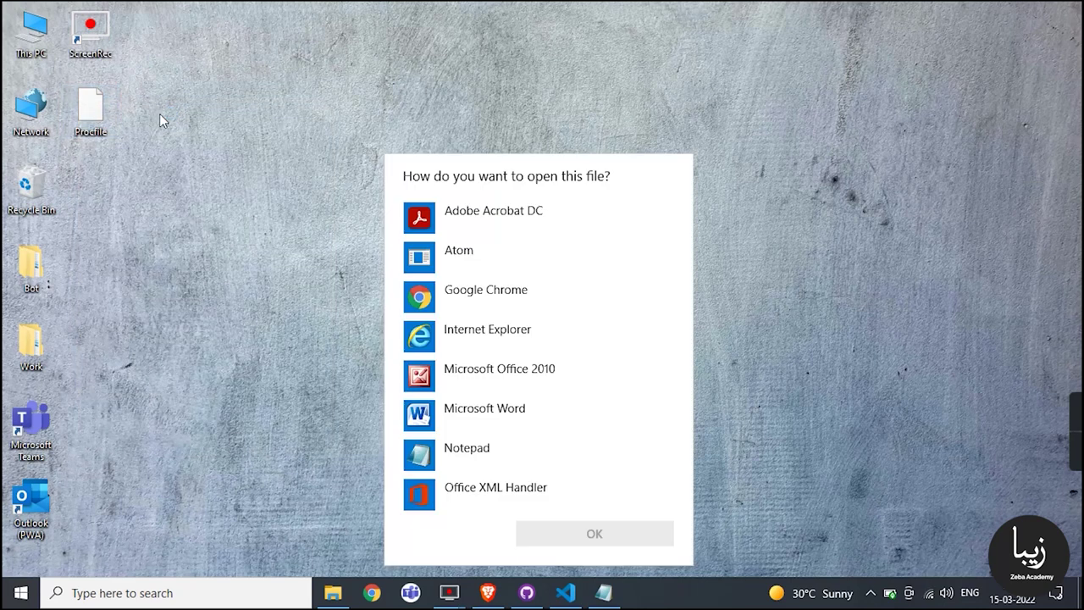
{"action": "double_click", "coordinate": [459, 448]}
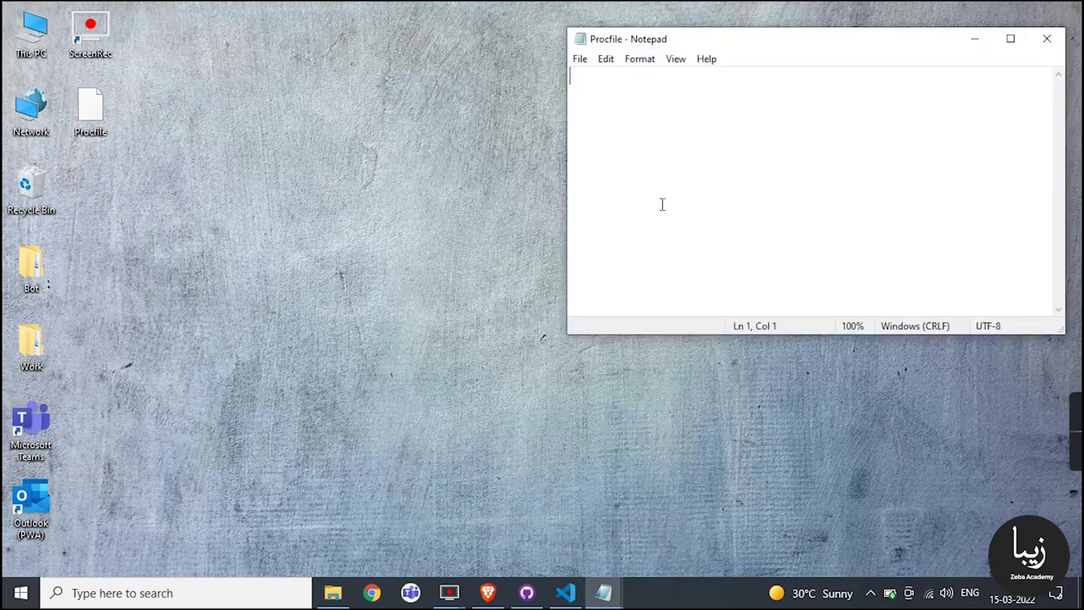
{"action": "type", "text": "web "}
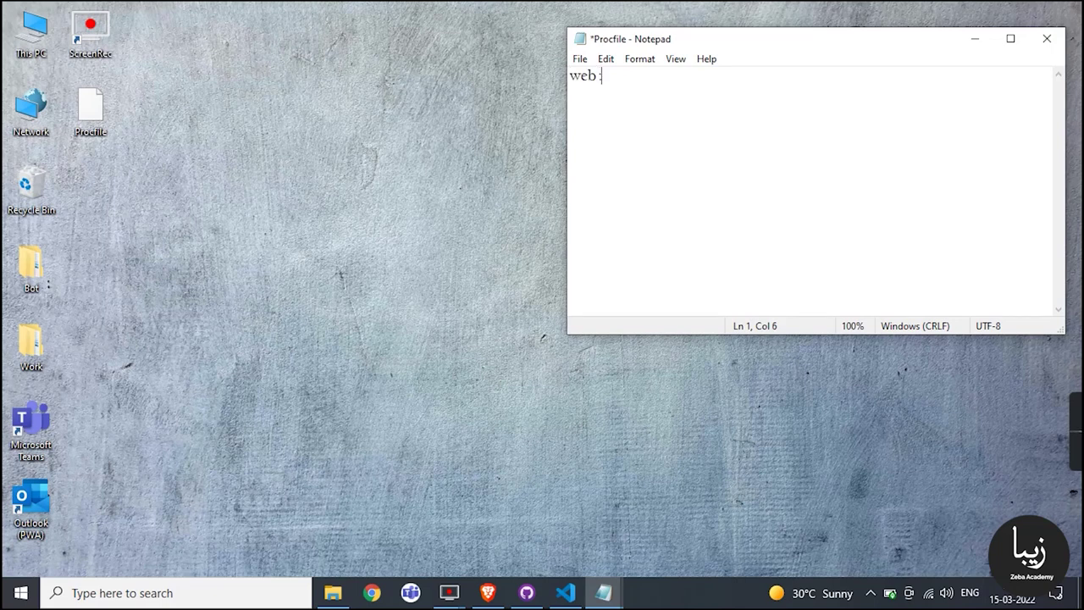
{"action": "type", "text": ": python bot_code.py"}
{"action": "key", "text": "ctrl+s"}
{"action": "left_click", "coordinate": [482, 14]}
{"action": "left_click", "coordinate": [581, 59]}
{"action": "left_click", "coordinate": [626, 129]}
{"action": "left_click", "coordinate": [1047, 38]}
Move the Procfile into the Bot folder on the desktop and open the folder to check it
{"action": "left_click_drag", "start_coordinate": [96, 122], "coordinate": [36, 271]}
{"action": "double_click", "coordinate": [29, 273]}
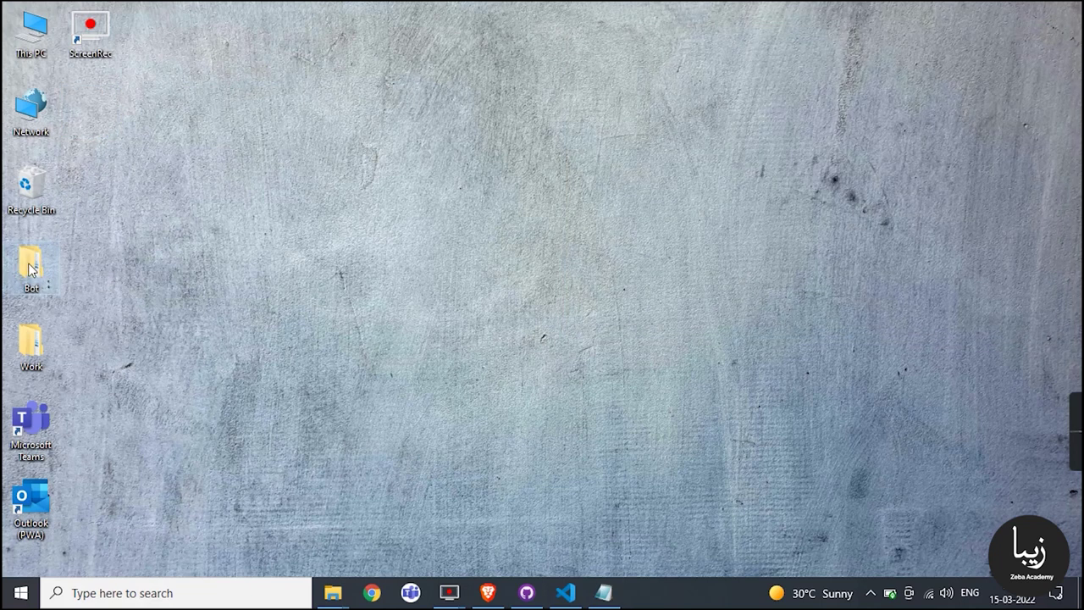
{"action": "left_click", "coordinate": [539, 35]}
{"action": "left_click_drag", "start_coordinate": [208, 123], "coordinate": [213, 107]}
{"action": "double_click", "coordinate": [212, 106]}
{"action": "left_click", "coordinate": [1082, 598]}
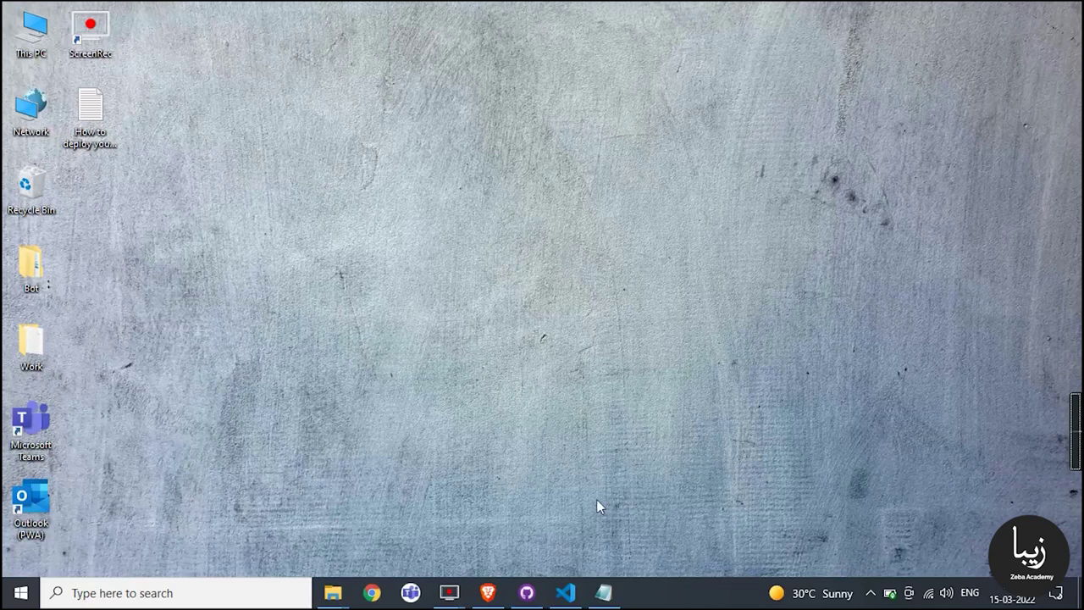
Switch to the Brave browser and log in to Heroku with the saved e-mail address and account password
{"action": "left_click", "coordinate": [489, 592]}
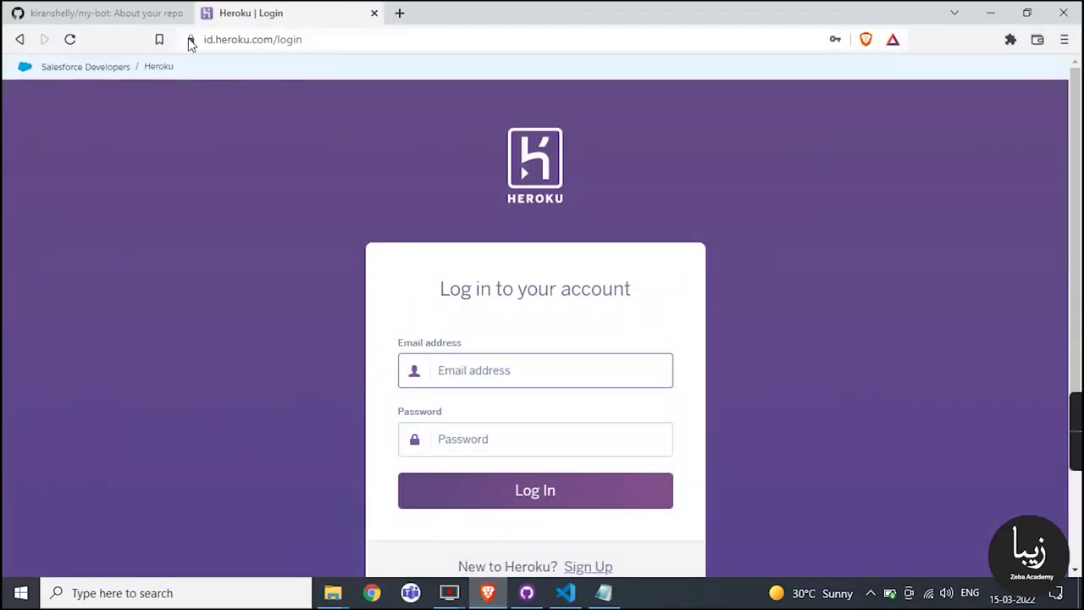
{"action": "left_click", "coordinate": [522, 370]}
{"action": "left_click", "coordinate": [494, 419]}
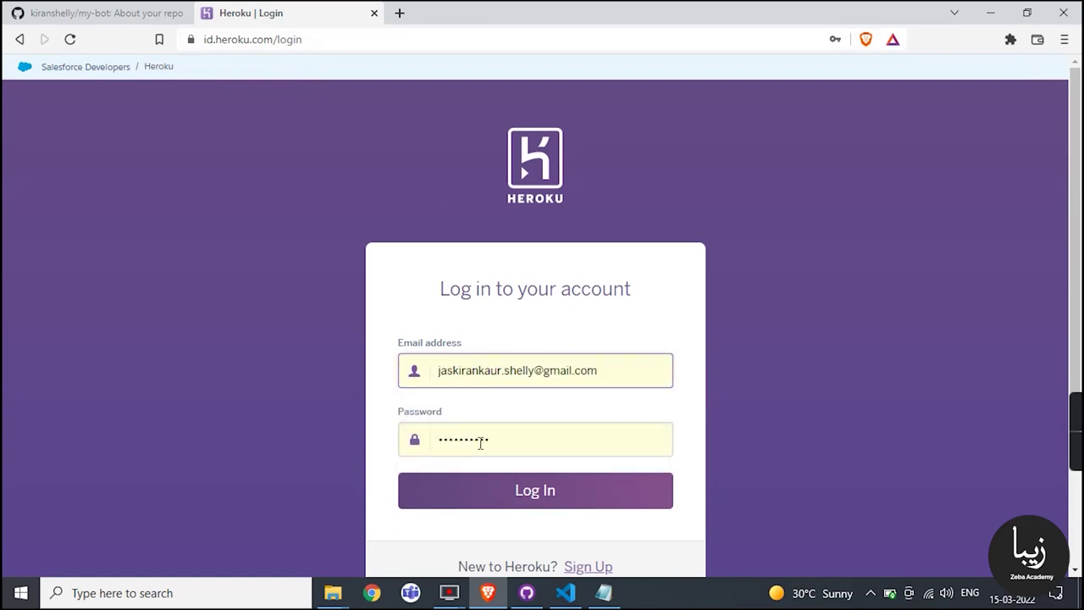
{"action": "left_click", "coordinate": [507, 495]}
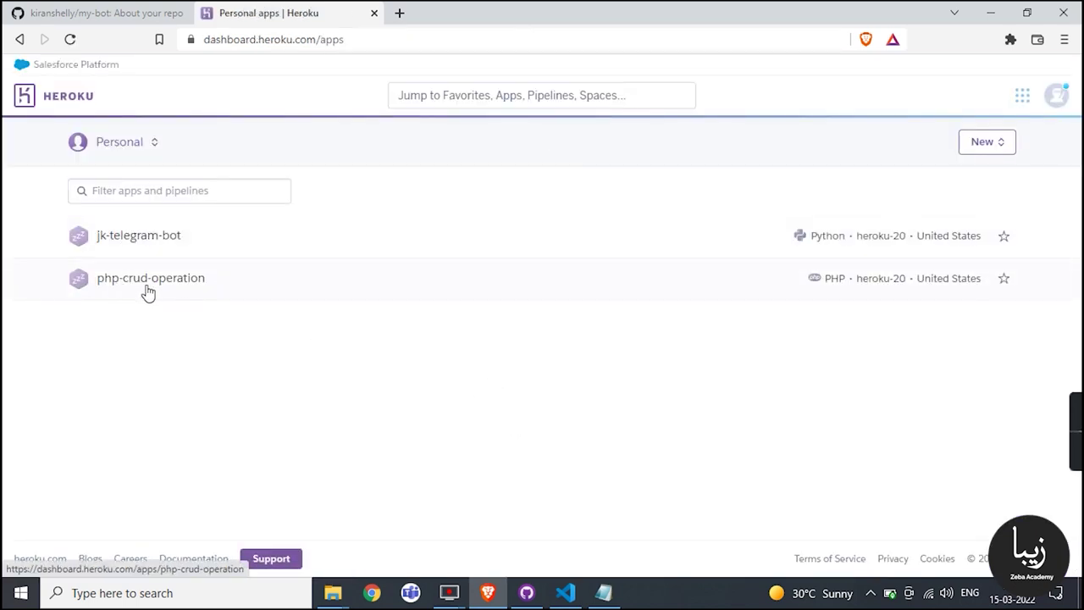
Create a new Heroku app named my-first-bot-python-code in the United States region
{"action": "left_click", "coordinate": [980, 146]}
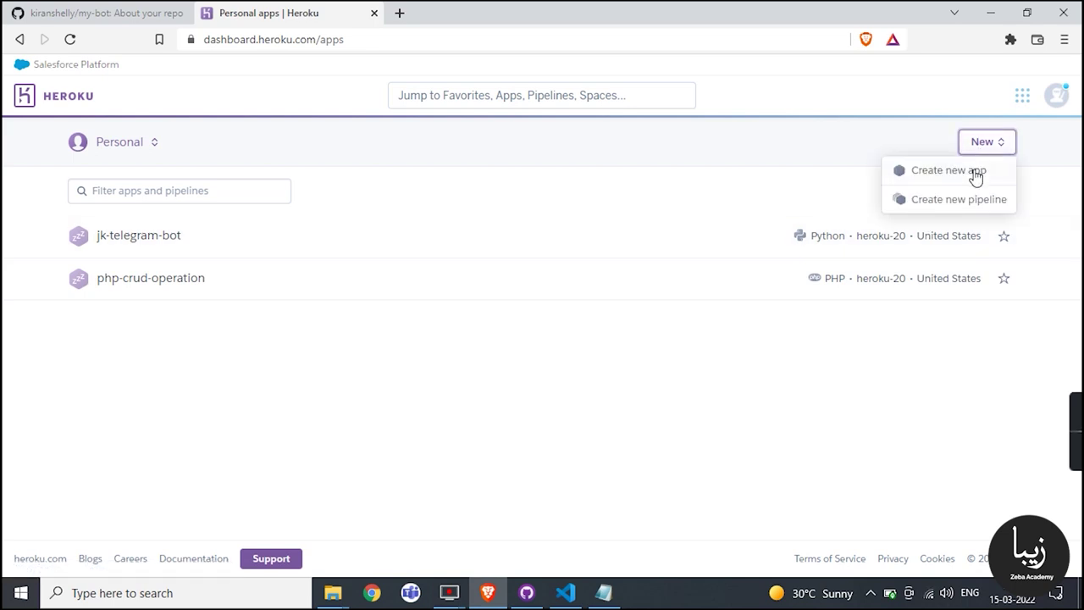
{"action": "left_click", "coordinate": [946, 180]}
{"action": "left_click", "coordinate": [345, 227]}
{"action": "right_click", "coordinate": [344, 235]}
{"action": "left_click", "coordinate": [383, 354]}
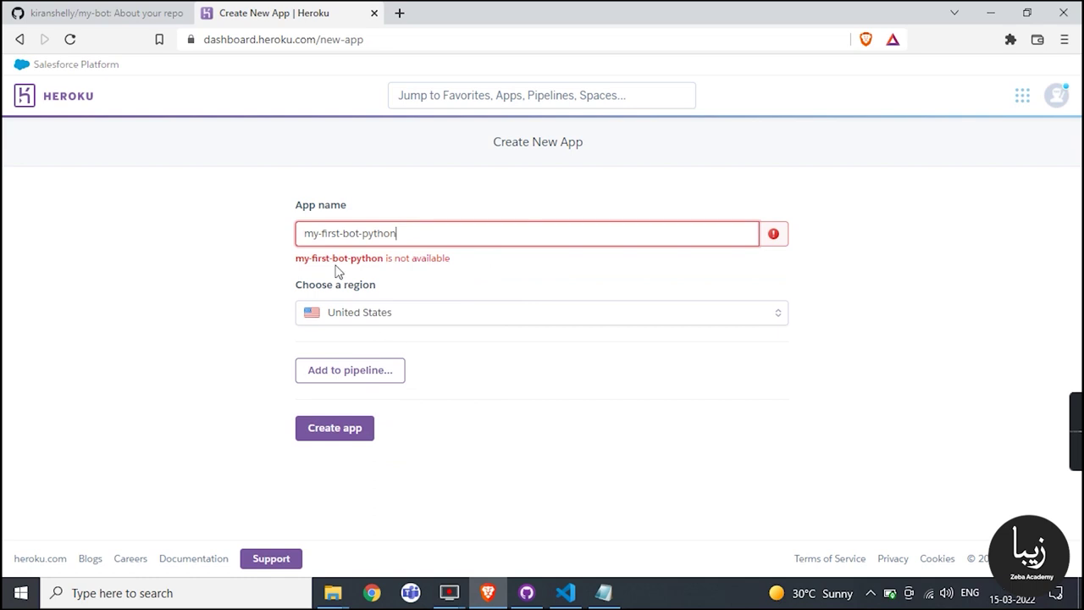
{"action": "key", "text": "BackSpace"}
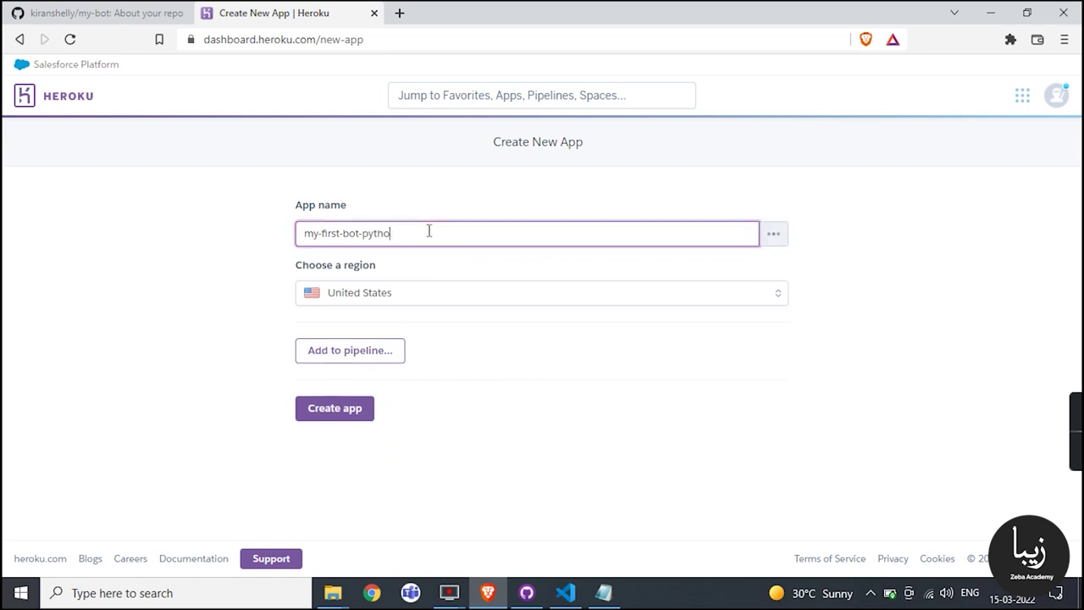
{"action": "left_click", "coordinate": [357, 427]}
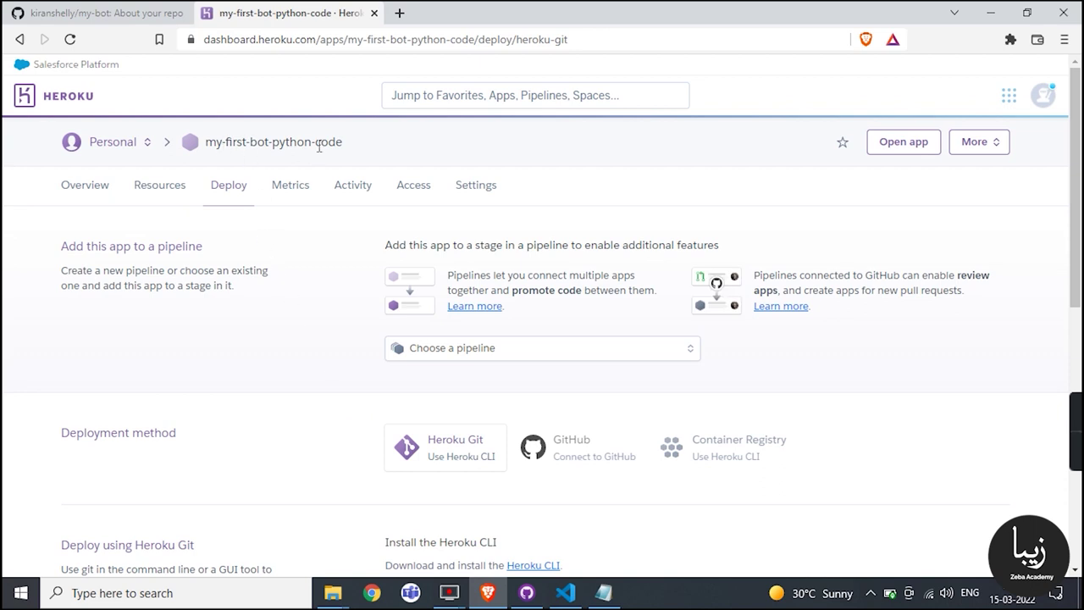
Look over the new app's overview and resources, and set its deployment method to GitHub
{"action": "left_click", "coordinate": [81, 188]}
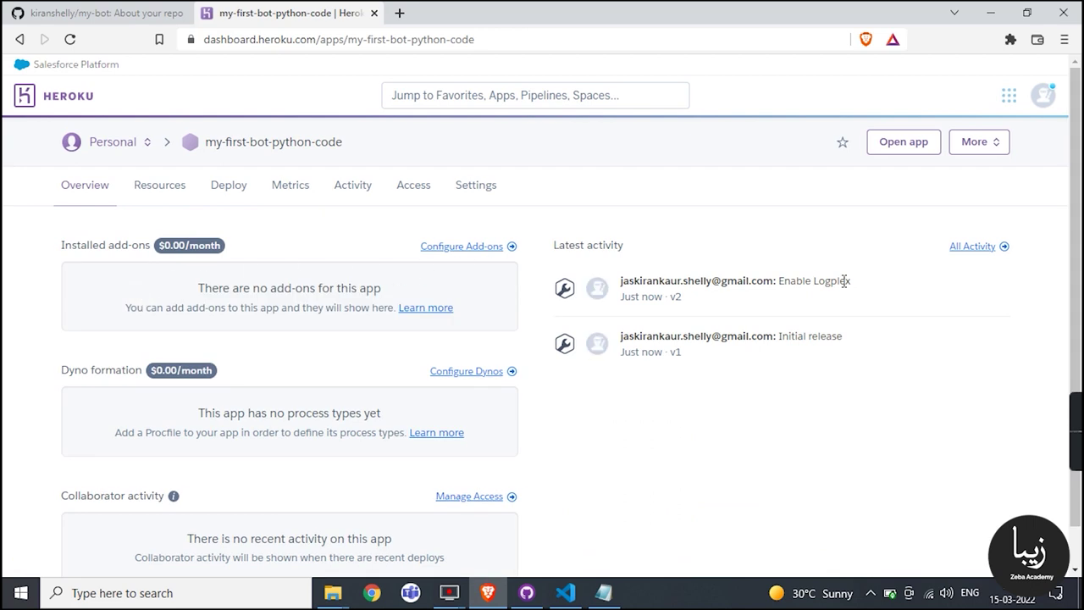
{"action": "left_click", "coordinate": [163, 191]}
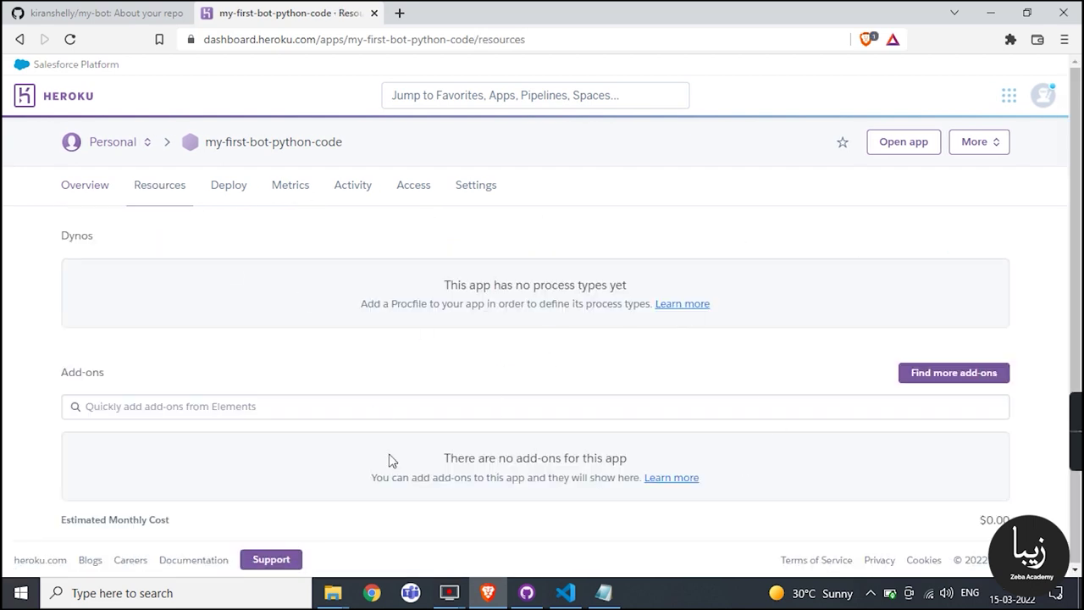
{"action": "left_click", "coordinate": [214, 189]}
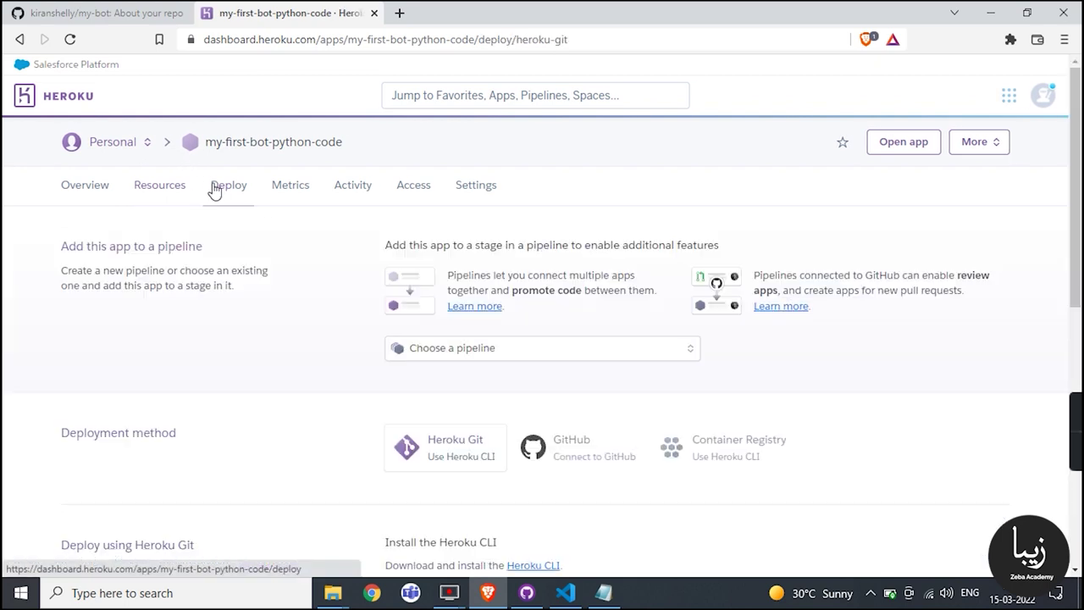
{"action": "scroll", "coordinate": [177, 181], "scroll_direction": "down", "scroll_amount": 1}
{"action": "scroll", "coordinate": [115, 239], "scroll_direction": "up", "scroll_amount": 1}
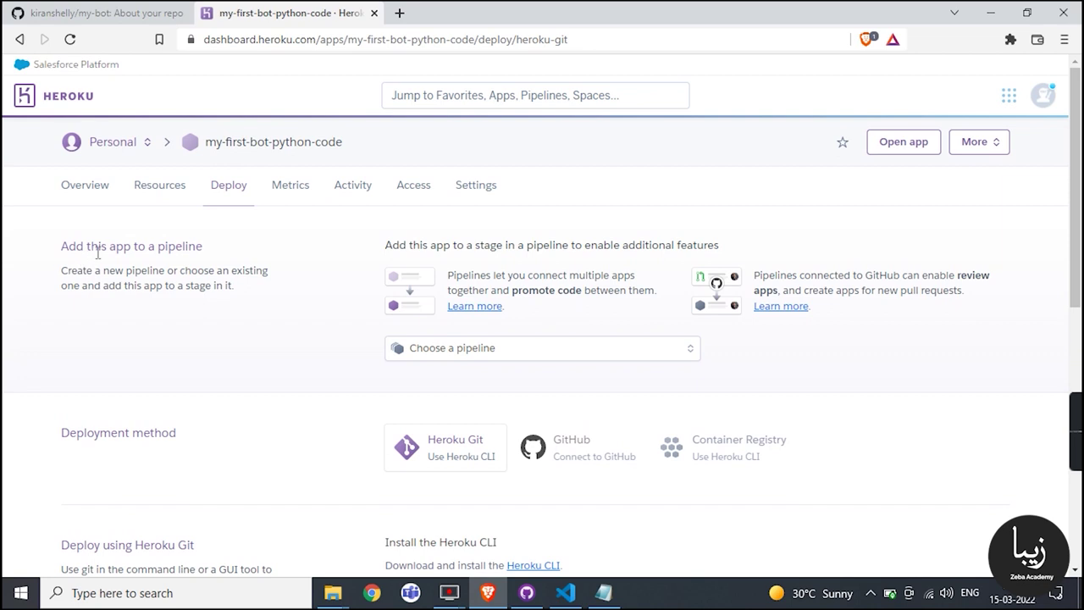
{"action": "scroll", "coordinate": [218, 273], "scroll_direction": "down", "scroll_amount": 1}
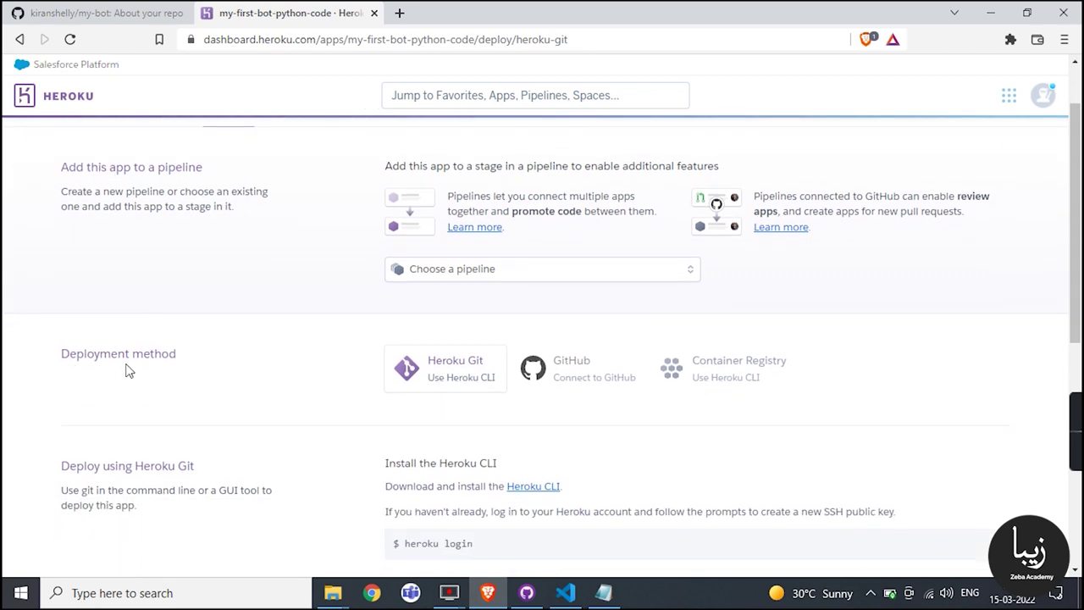
{"action": "left_click", "coordinate": [573, 379]}
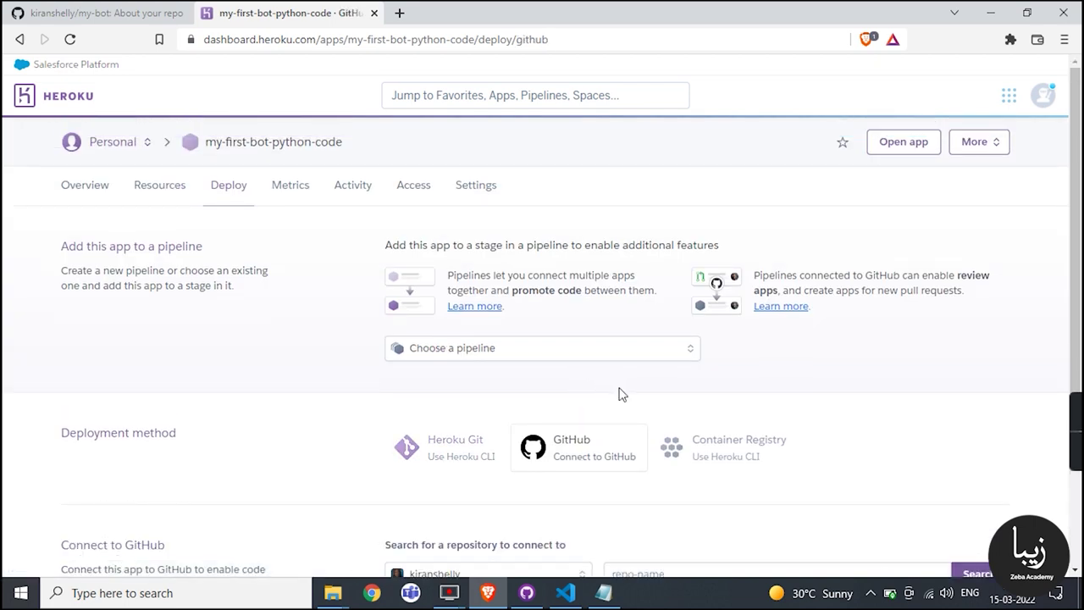
Search the GitHub account for the my-bot repository and connect it to the app
{"action": "scroll", "coordinate": [607, 454], "scroll_direction": "down", "scroll_amount": 1}
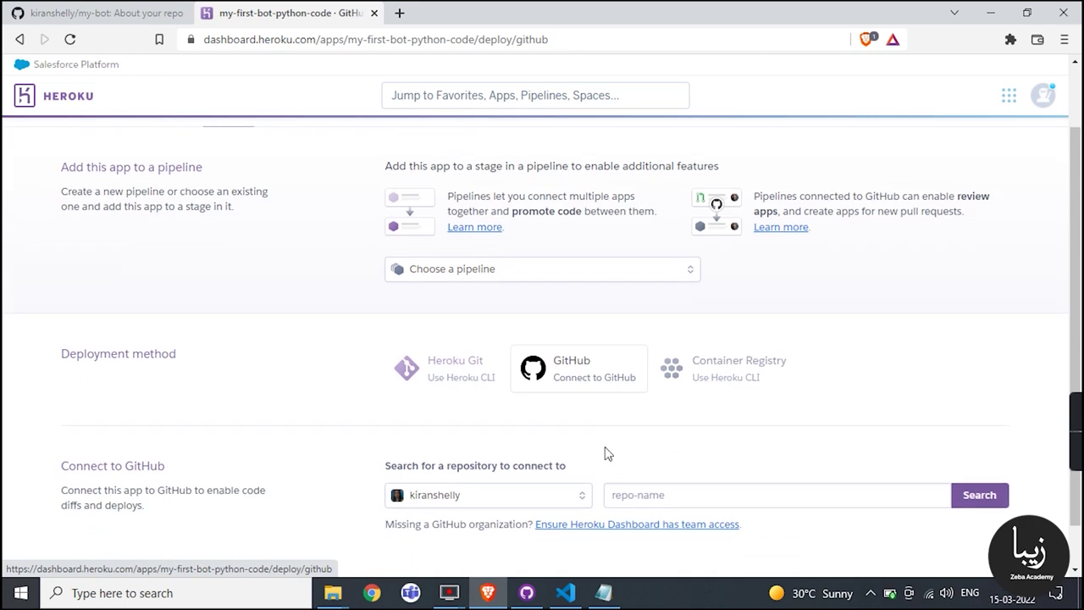
{"action": "scroll", "coordinate": [520, 484], "scroll_direction": "down", "scroll_amount": 1}
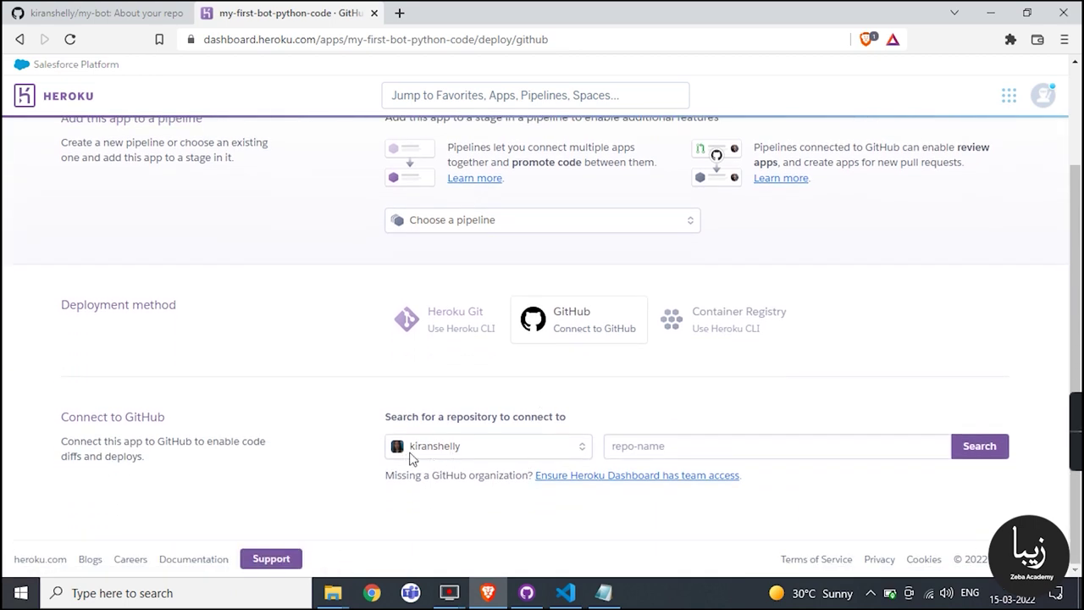
{"action": "left_click", "coordinate": [497, 452]}
{"action": "left_click", "coordinate": [489, 468]}
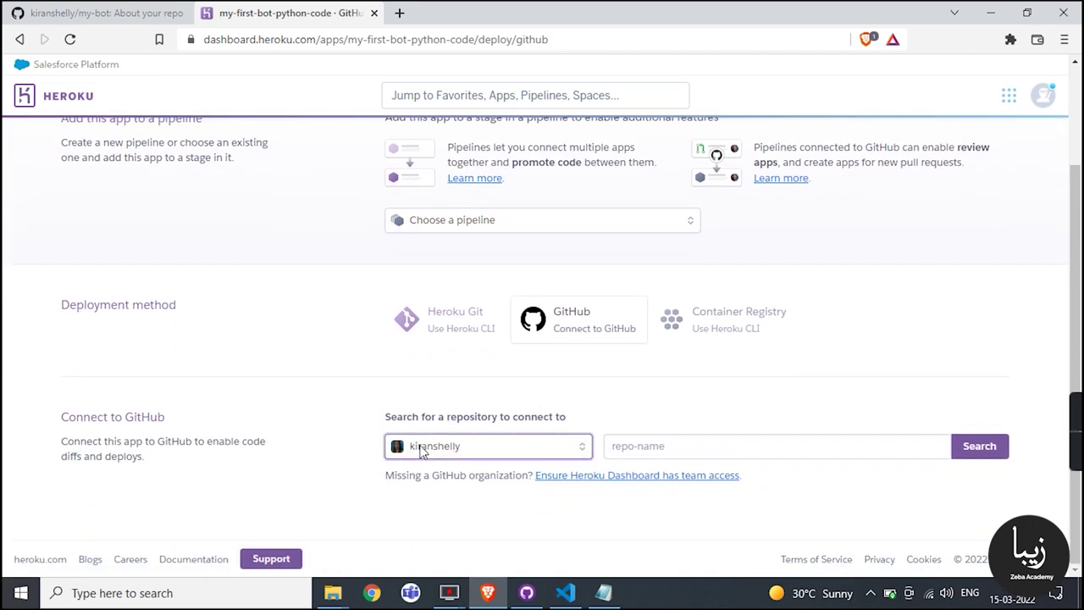
{"action": "left_click", "coordinate": [699, 455]}
{"action": "type", "text": "my-bot"}
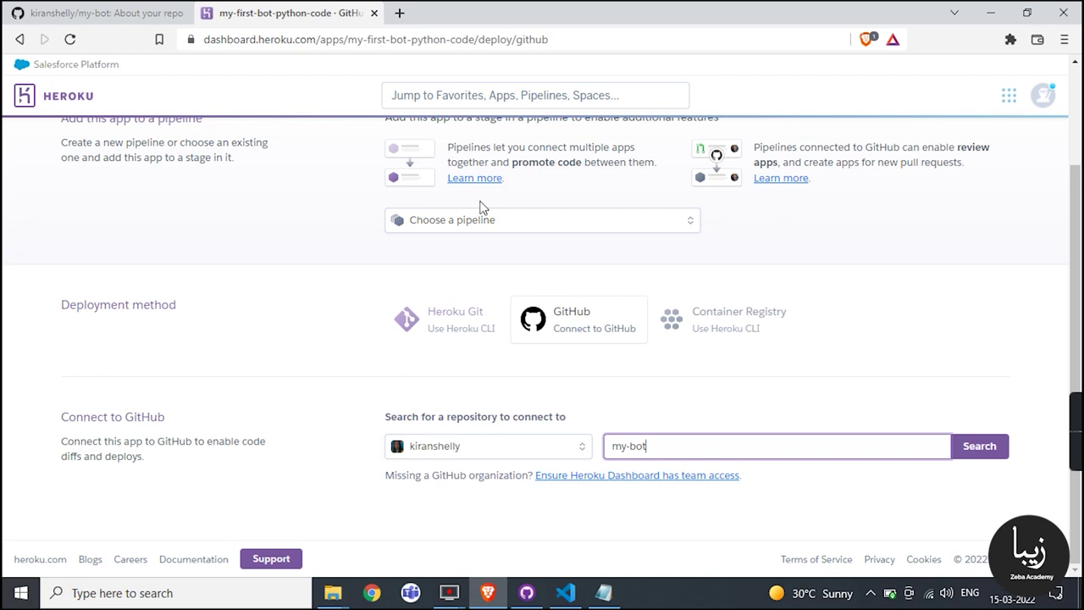
{"action": "left_click", "coordinate": [998, 449]}
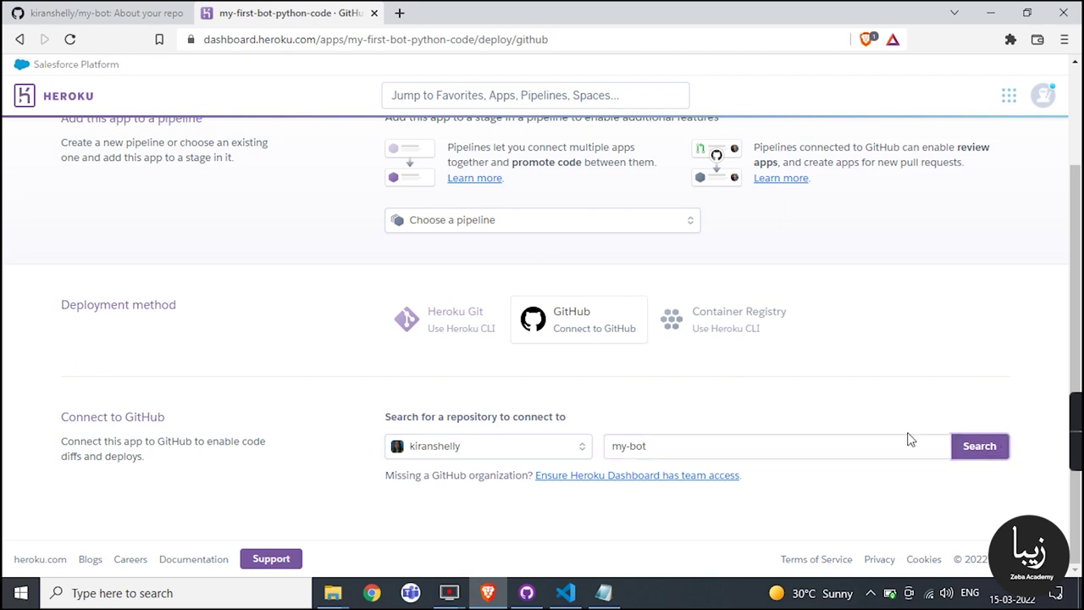
{"action": "scroll", "coordinate": [543, 488], "scroll_direction": "down", "scroll_amount": 1}
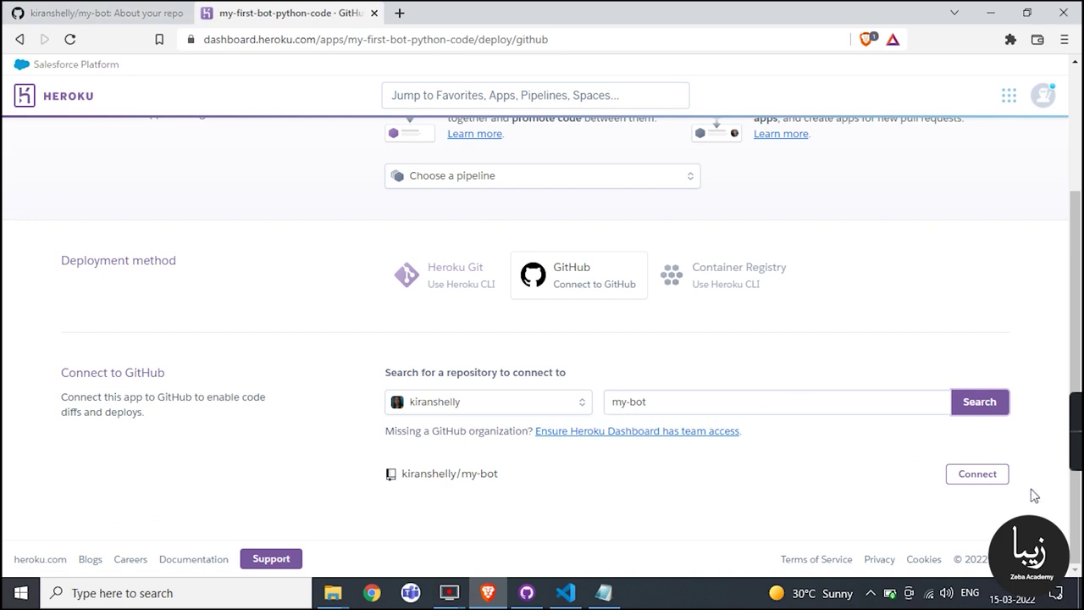
{"action": "left_click", "coordinate": [968, 474]}
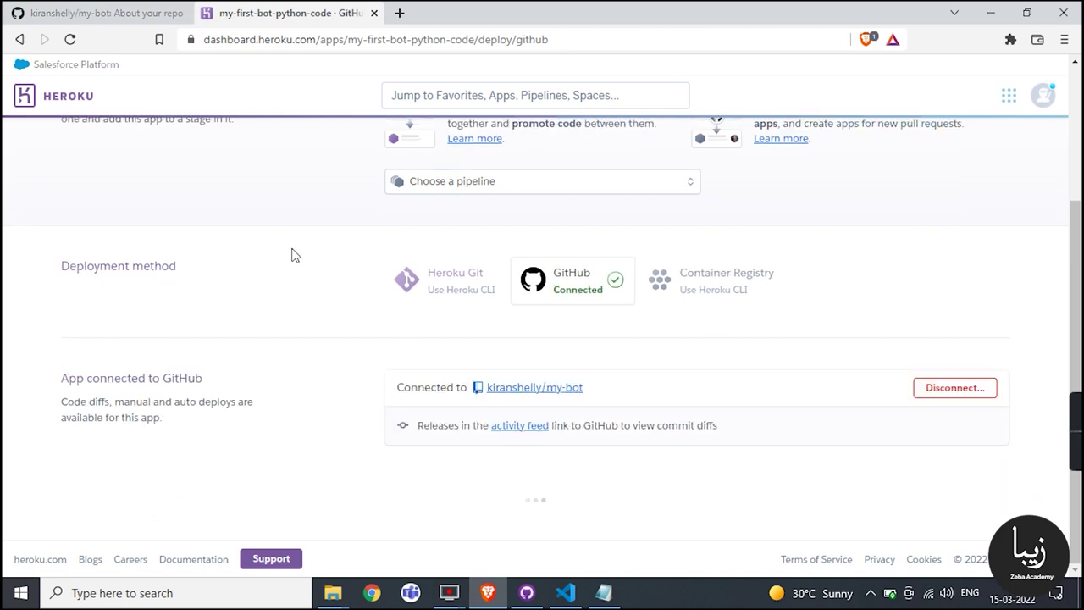
Enable automatic deploys from the main branch of the connected repository
{"action": "scroll", "coordinate": [684, 271], "scroll_direction": "down", "scroll_amount": 5}
{"action": "scroll", "coordinate": [649, 252], "scroll_direction": "up", "scroll_amount": 3}
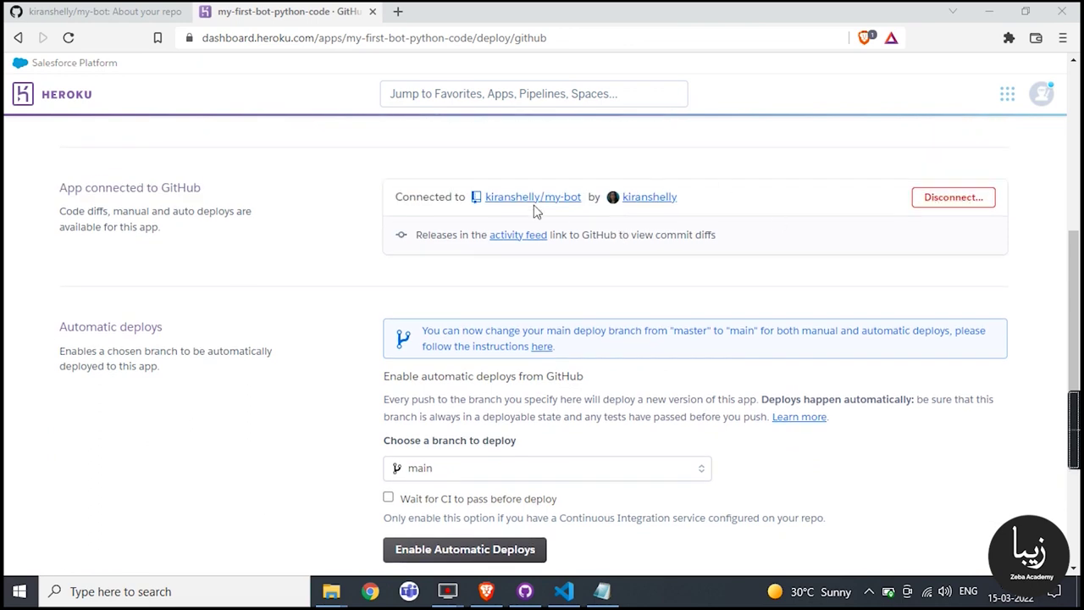
{"action": "scroll", "coordinate": [509, 280], "scroll_direction": "down", "scroll_amount": 2}
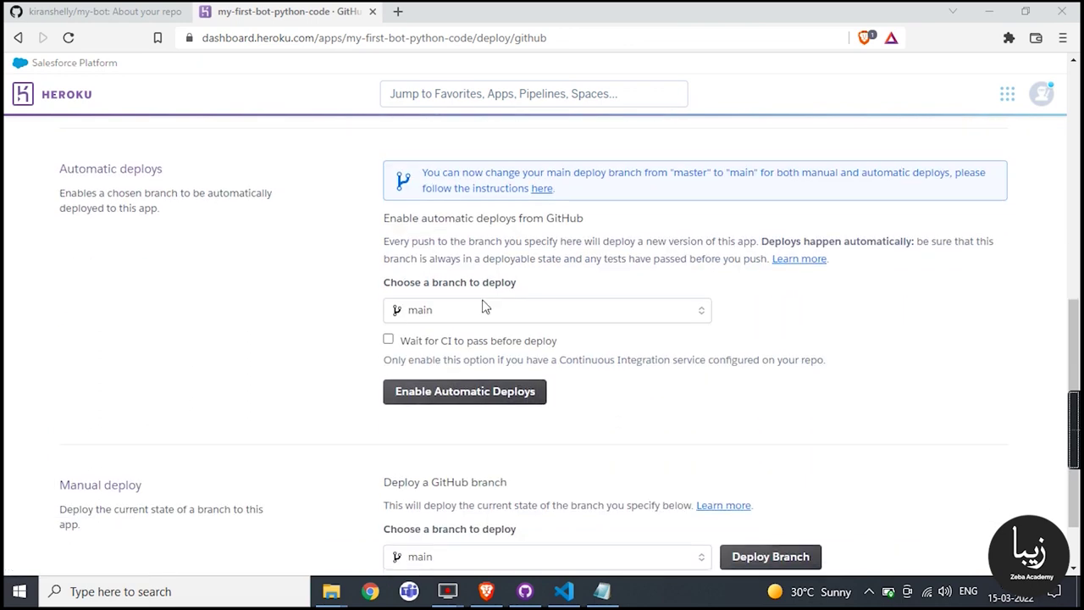
{"action": "left_click", "coordinate": [454, 397]}
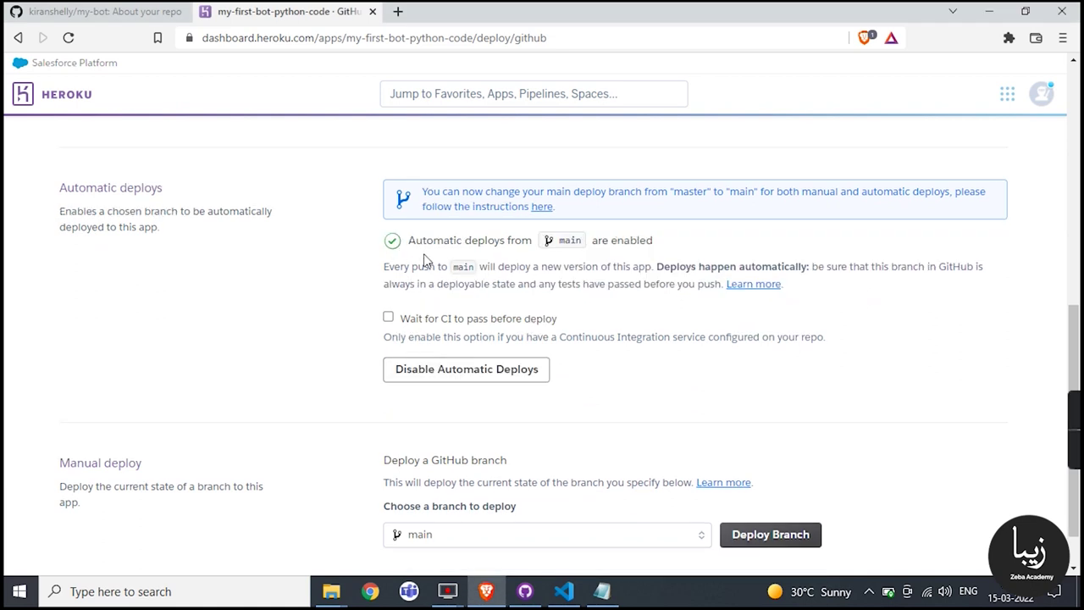
{"action": "scroll", "coordinate": [644, 272], "scroll_direction": "down", "scroll_amount": 1}
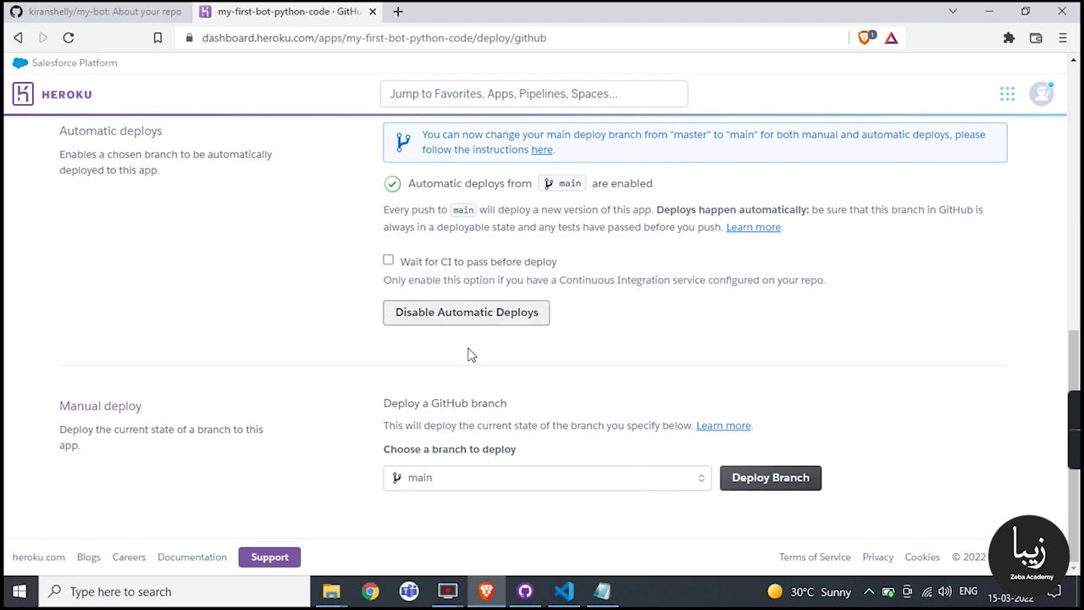
Turn on the app's web dyno that runs python bot_code.py and confirm the change
{"action": "scroll", "coordinate": [343, 212], "scroll_direction": "up", "scroll_amount": 7}
{"action": "left_click", "coordinate": [165, 216]}
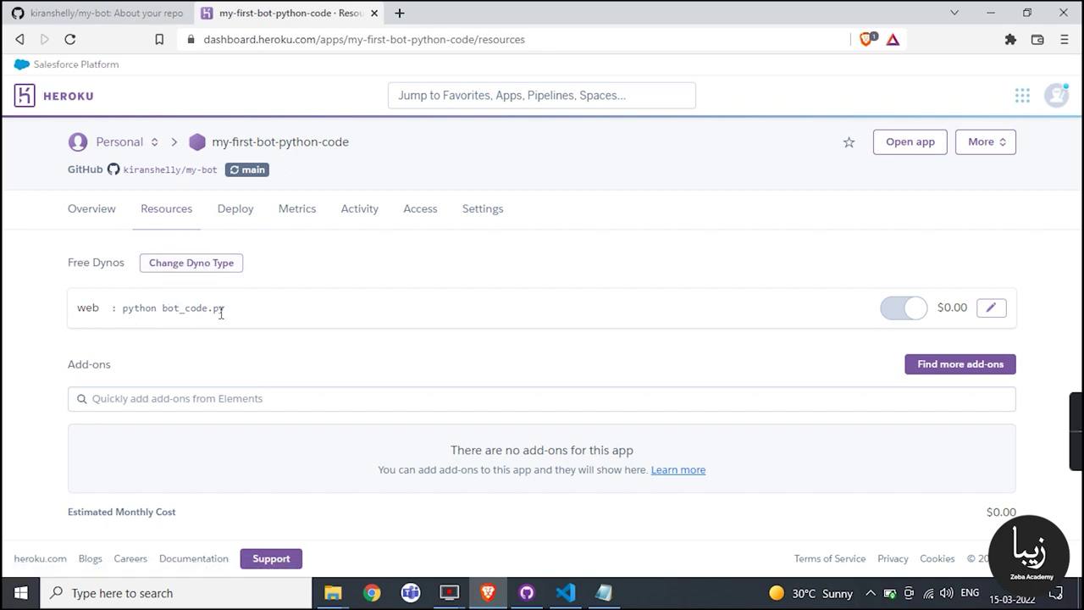
{"action": "left_click", "coordinate": [991, 308]}
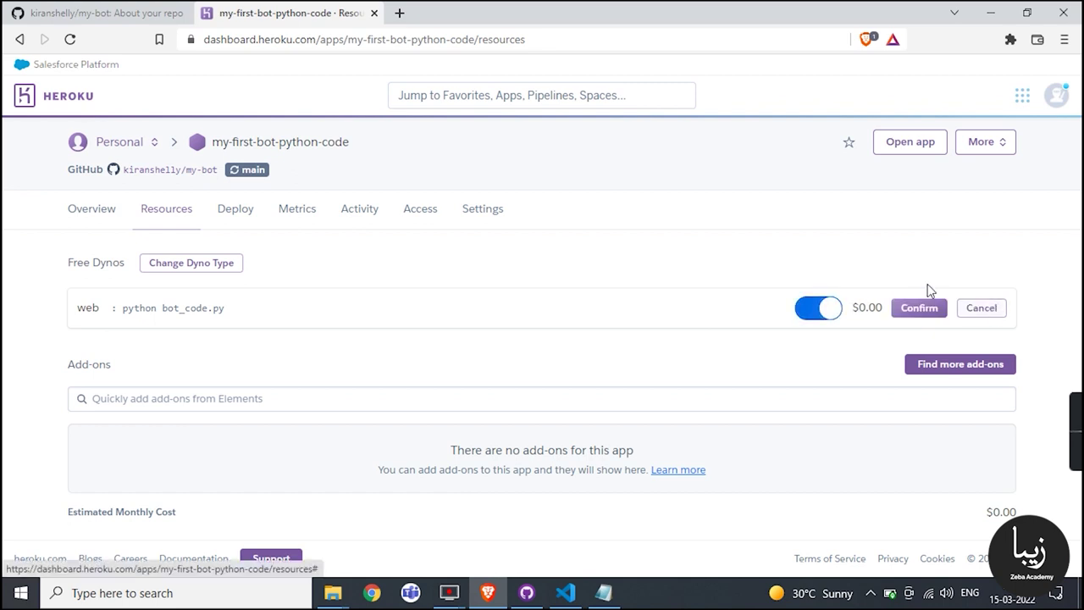
{"action": "left_click", "coordinate": [809, 314]}
{"action": "left_click", "coordinate": [813, 312]}
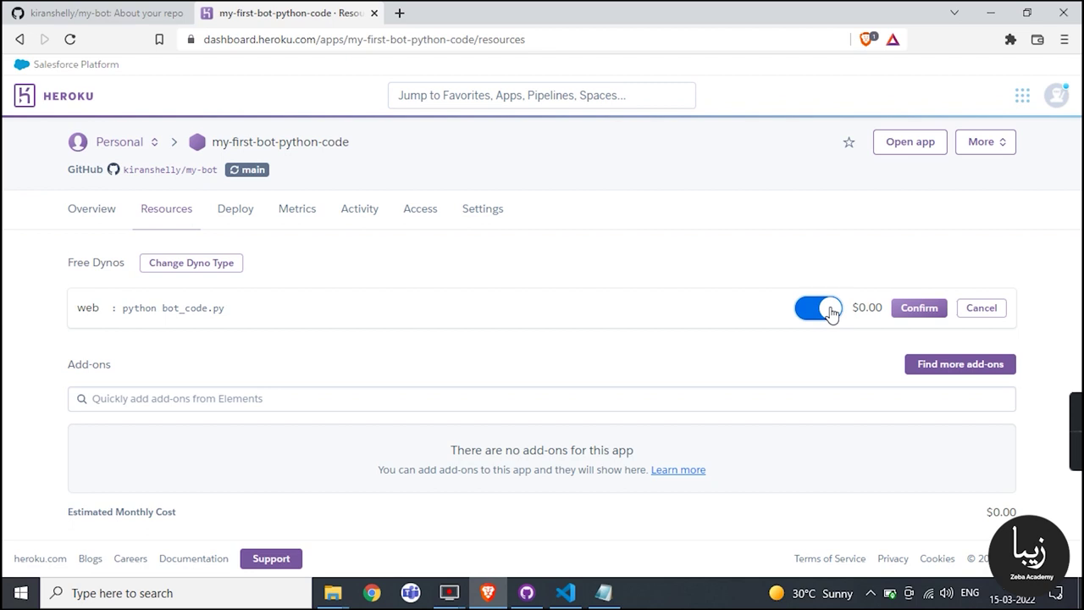
{"action": "left_click", "coordinate": [914, 310]}
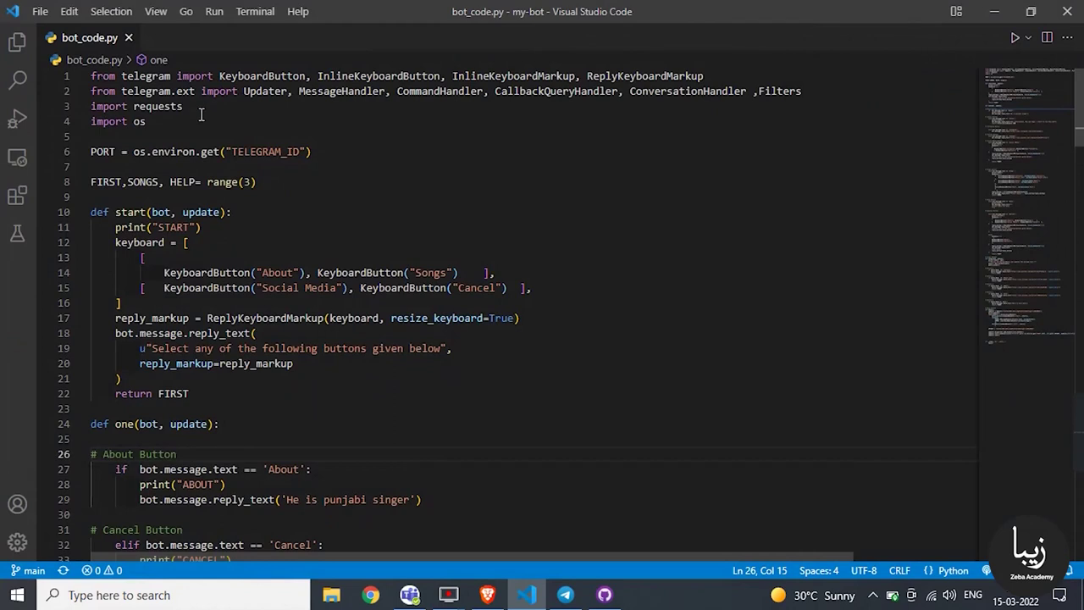
In Visual Studio Code, copy the bot token from the Updater call in the main method of bot_code.py
{"action": "scroll", "coordinate": [230, 346], "scroll_direction": "down", "scroll_amount": 2}
{"action": "scroll", "coordinate": [231, 346], "scroll_direction": "down", "scroll_amount": 20}
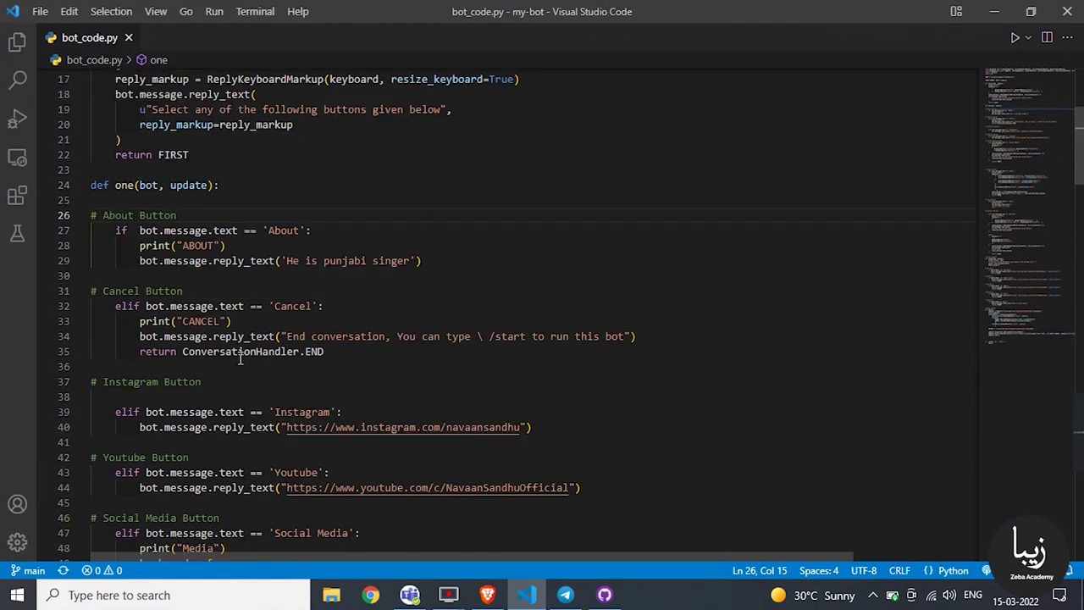
{"action": "scroll", "coordinate": [240, 362], "scroll_direction": "down", "scroll_amount": 15}
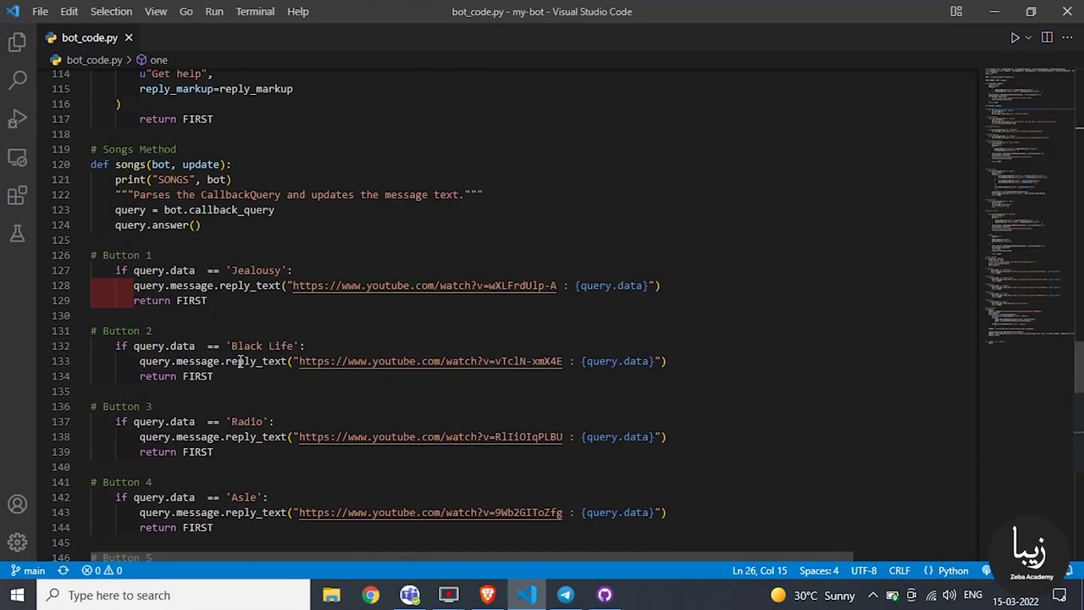
{"action": "left_click_drag", "start_coordinate": [233, 188], "coordinate": [518, 183]}
{"action": "right_click", "coordinate": [490, 179]}
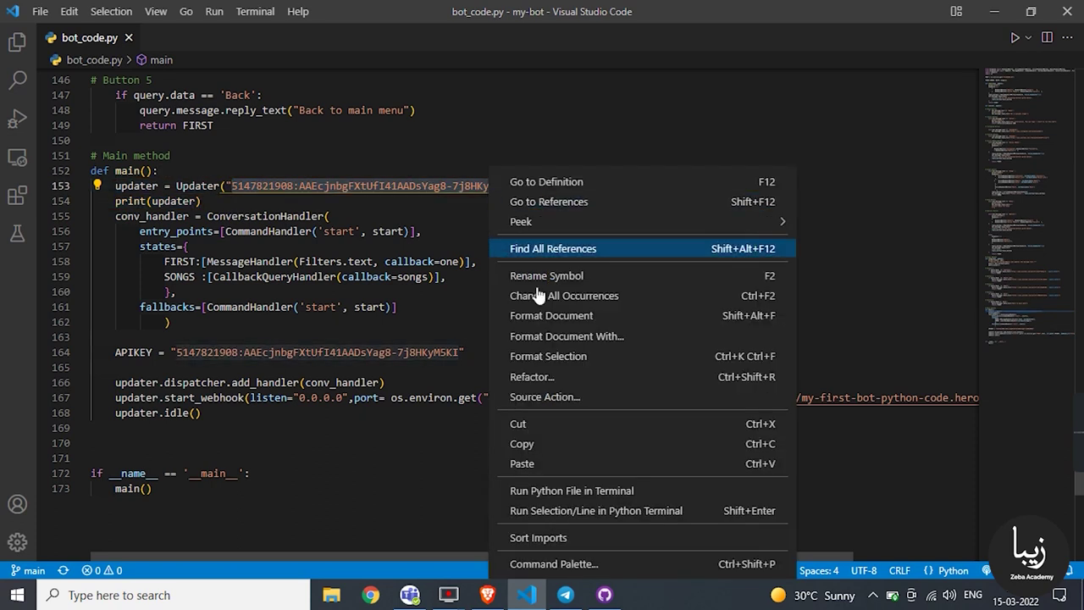
{"action": "left_click", "coordinate": [525, 444]}
{"action": "left_click", "coordinate": [565, 288]}
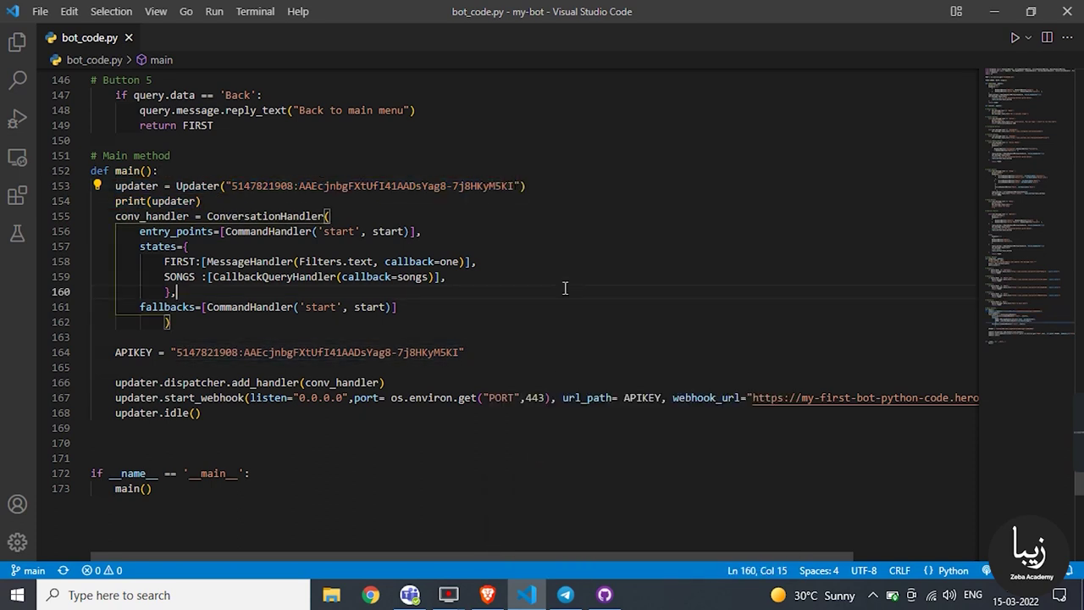
Switch back to the Heroku dashboard in the browser and reveal the config vars in the app's settings
{"action": "left_click", "coordinate": [526, 594]}
{"action": "left_click", "coordinate": [487, 595]}
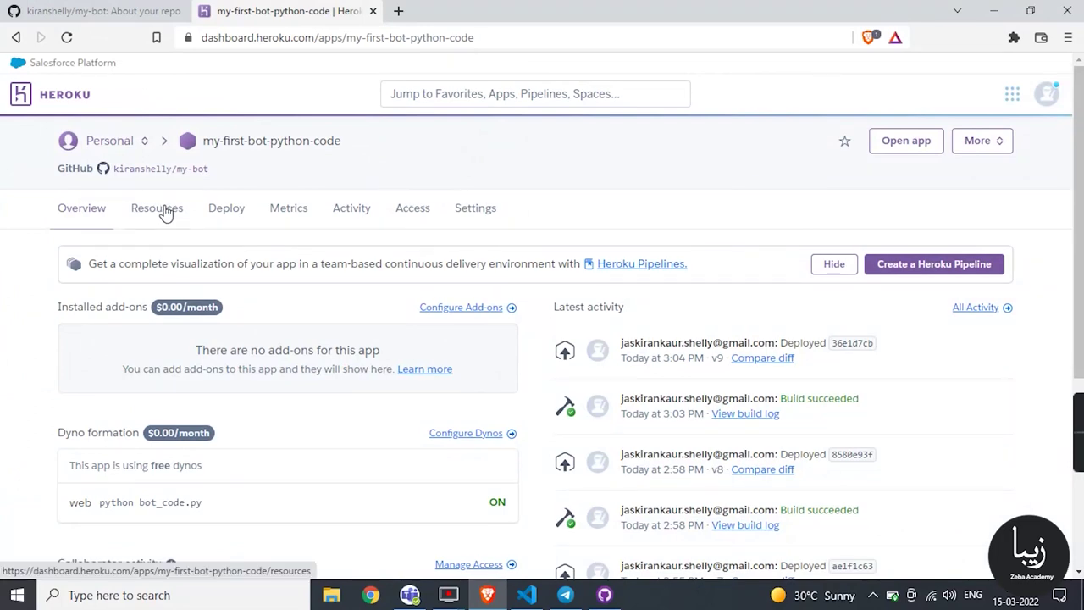
{"action": "left_click", "coordinate": [290, 211]}
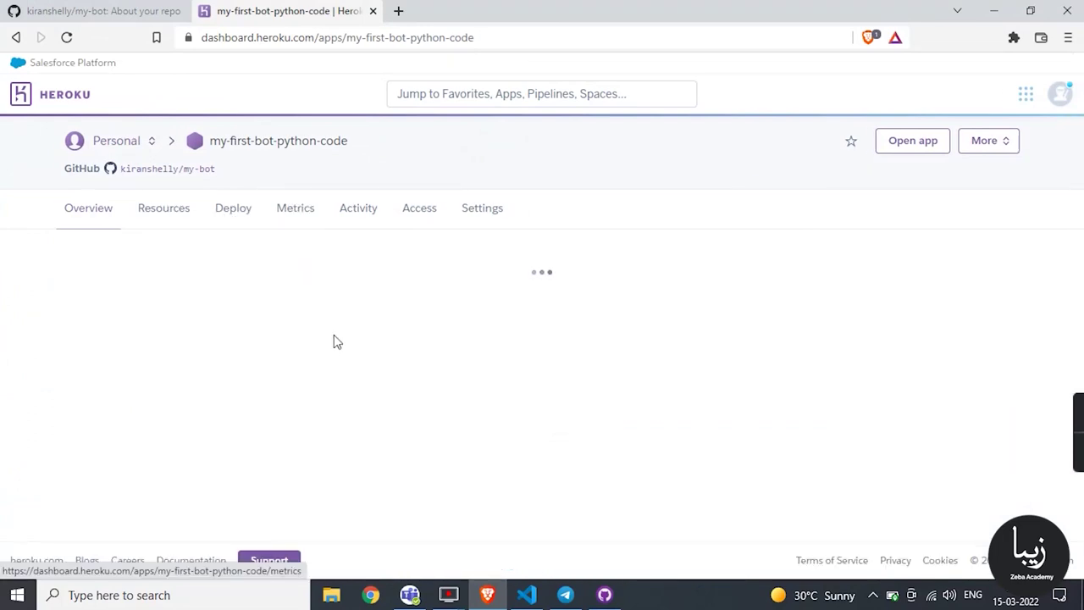
{"action": "left_click", "coordinate": [242, 210]}
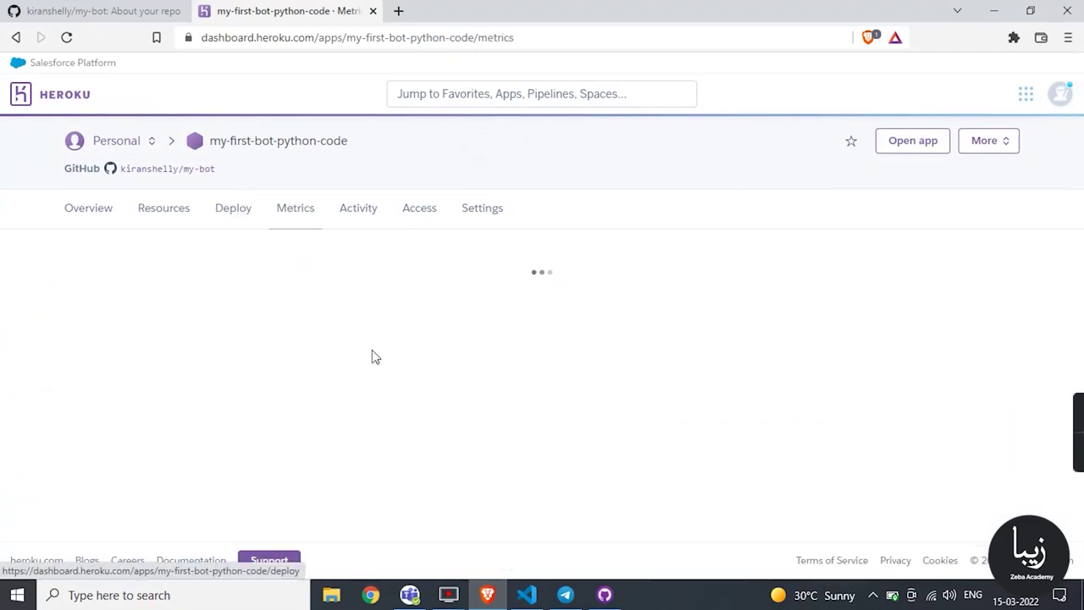
{"action": "scroll", "coordinate": [546, 322], "scroll_direction": "down", "scroll_amount": 1}
{"action": "scroll", "coordinate": [508, 254], "scroll_direction": "up", "scroll_amount": 1}
{"action": "left_click", "coordinate": [482, 210]}
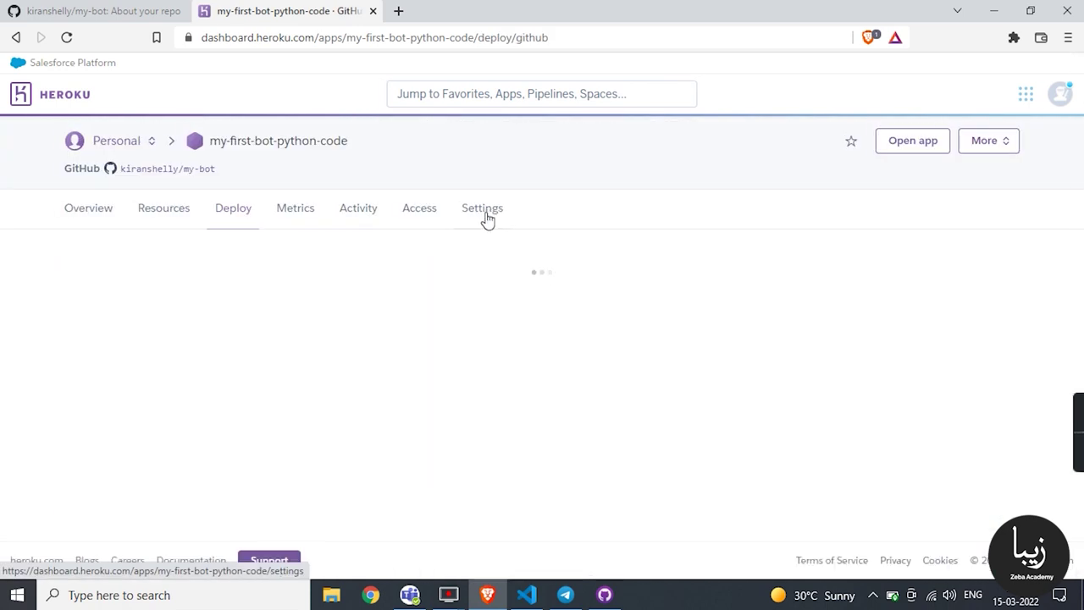
{"action": "scroll", "coordinate": [356, 369], "scroll_direction": "down", "scroll_amount": 3}
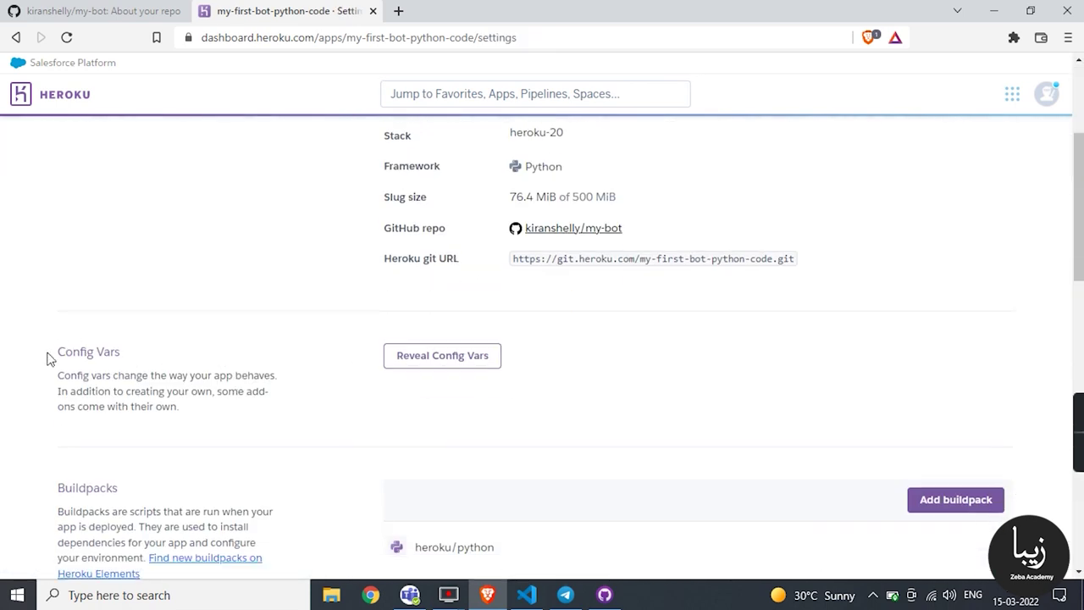
{"action": "left_click", "coordinate": [440, 356]}
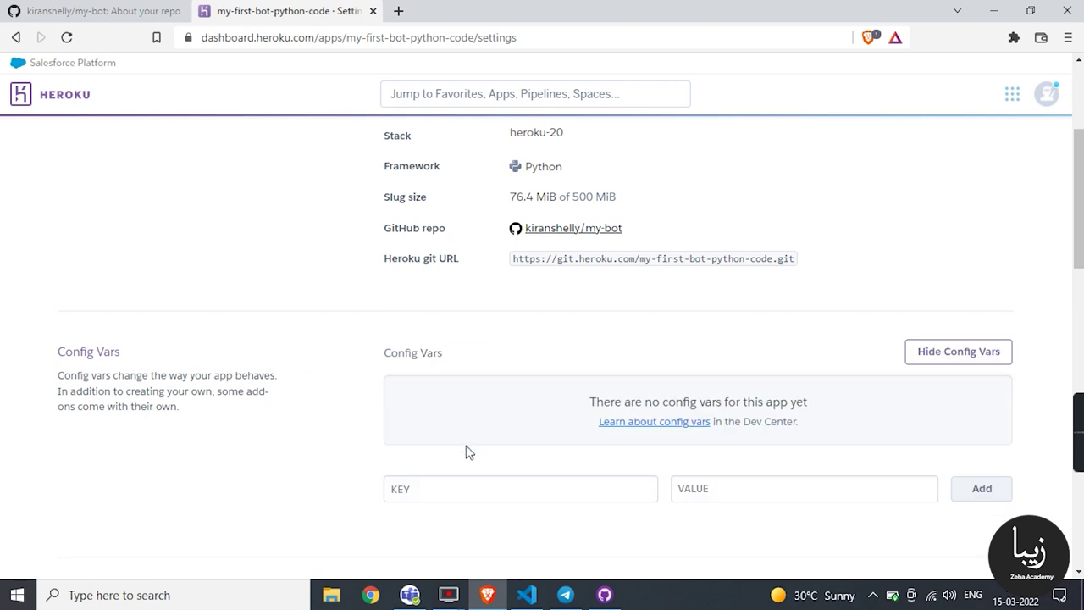
Paste the copied bot token as the value of a new config var
{"action": "scroll", "coordinate": [474, 475], "scroll_direction": "down", "scroll_amount": 2}
{"action": "left_click", "coordinate": [471, 340]}
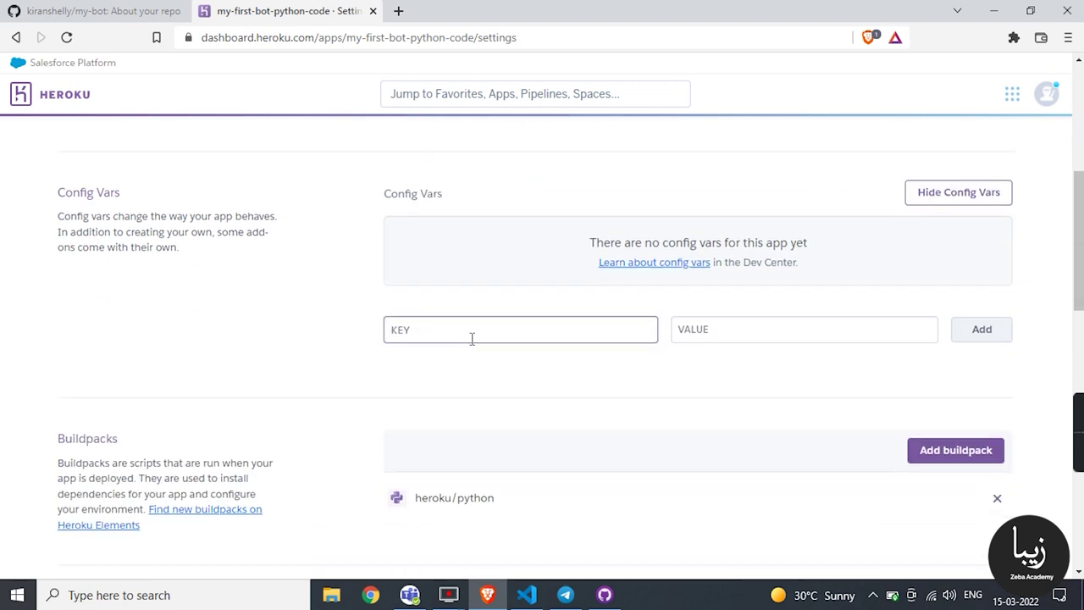
{"action": "left_click", "coordinate": [748, 331]}
{"action": "right_click", "coordinate": [745, 332]}
{"action": "left_click", "coordinate": [762, 183]}
Switch to Visual Studio Code and copy the variable name TELEGRAM_ID from the PORT line of bot_code.py
{"action": "left_click", "coordinate": [526, 595]}
{"action": "scroll", "coordinate": [334, 140], "scroll_direction": "up", "scroll_amount": 20}
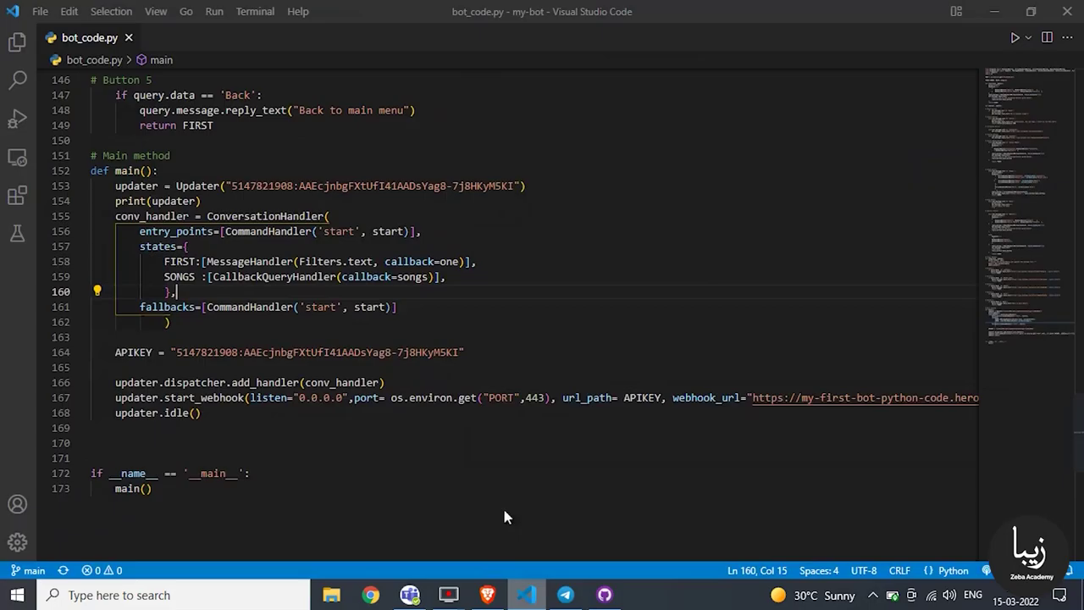
{"action": "scroll", "coordinate": [334, 145], "scroll_direction": "up", "scroll_amount": 20}
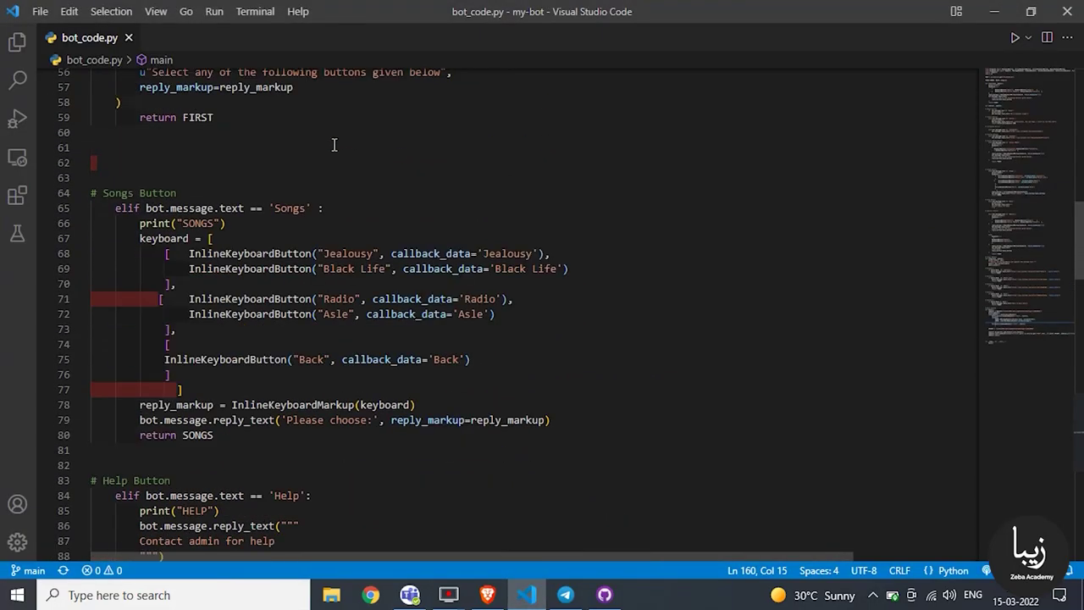
{"action": "left_click", "coordinate": [251, 152]}
{"action": "left_click_drag", "start_coordinate": [231, 152], "coordinate": [300, 152]}
{"action": "left_click", "coordinate": [596, 203]}
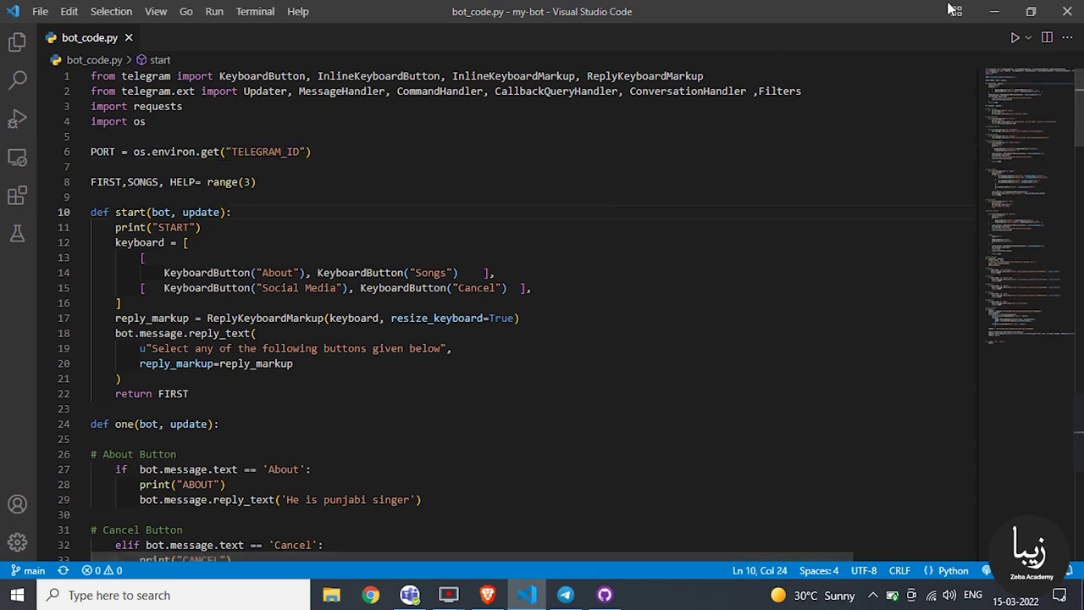
Back in the Heroku settings, enter TELEGRAM_ID as the config var's key and add the variable
{"action": "key", "text": "alt+Tab"}
{"action": "left_click", "coordinate": [532, 330]}
{"action": "key", "text": "ctrl+v"}
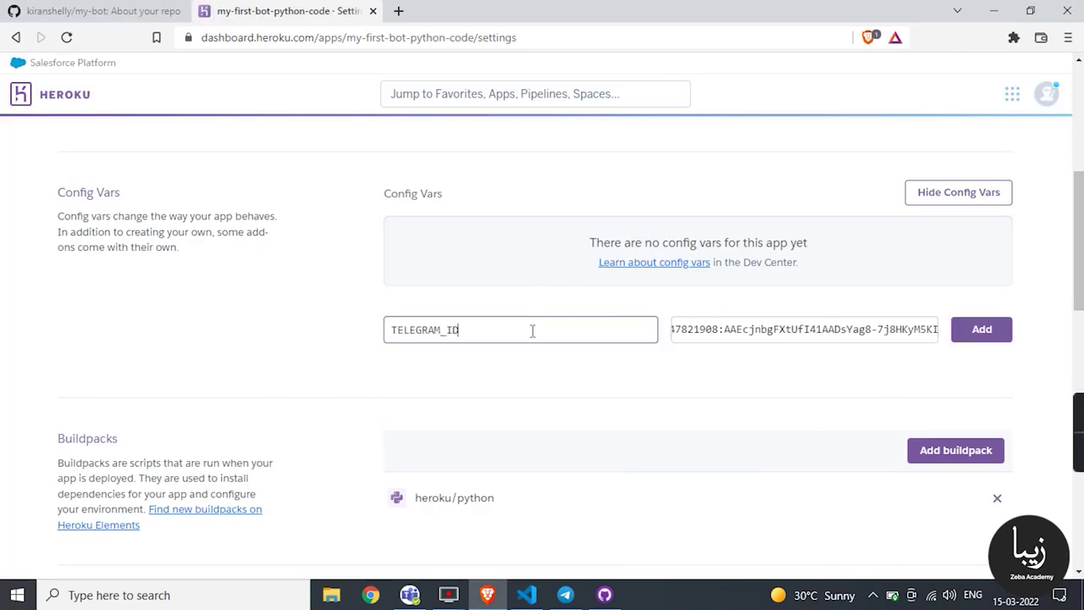
{"action": "left_click", "coordinate": [982, 332]}
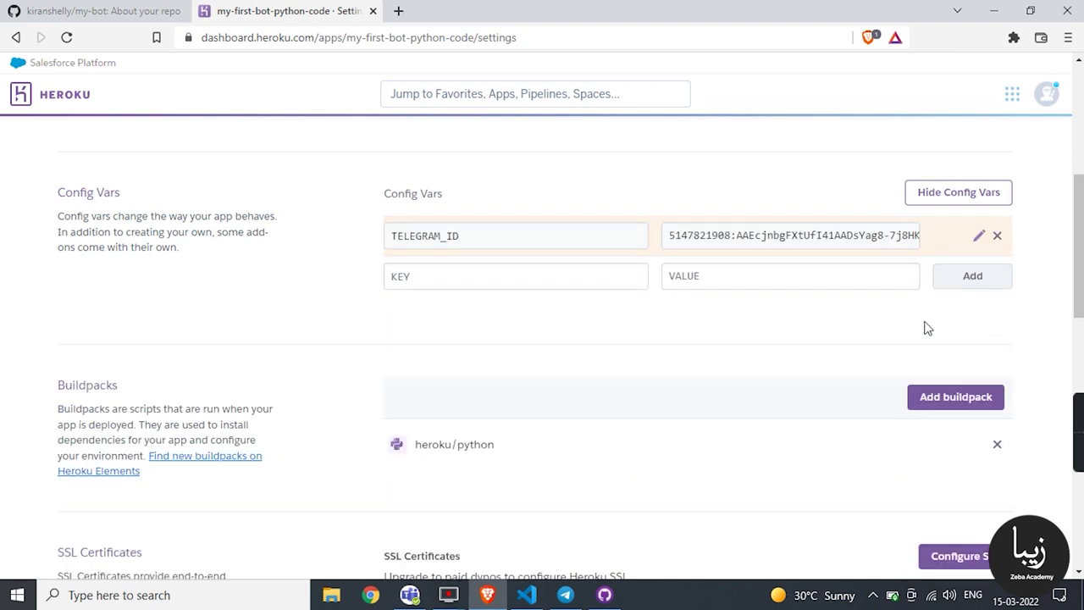
Reload the app's settings page and reveal the config vars to check the saved entry
{"action": "left_click", "coordinate": [669, 37]}
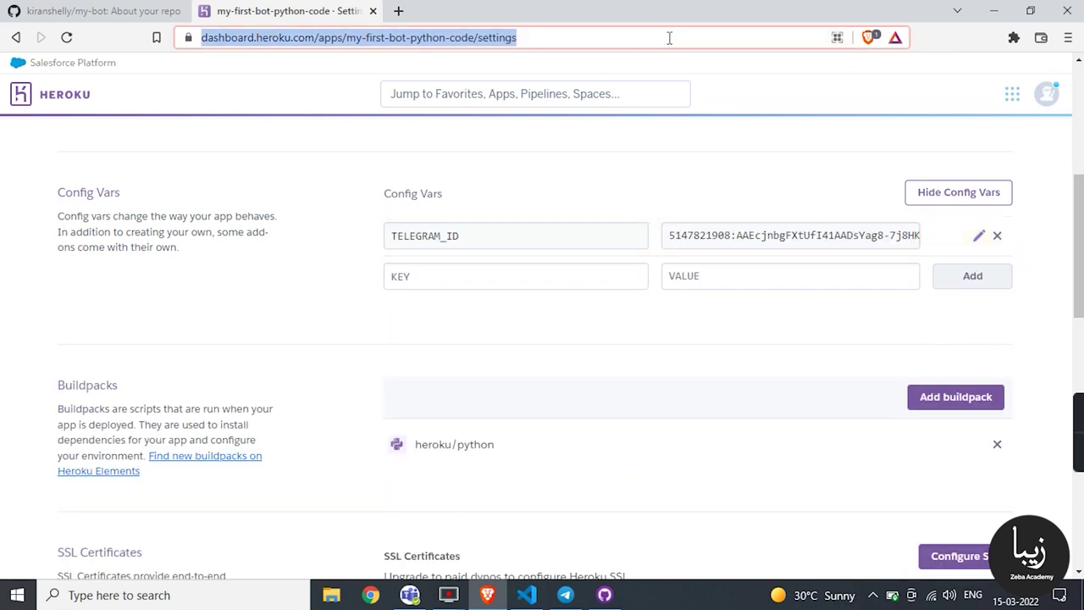
{"action": "left_click", "coordinate": [67, 37]}
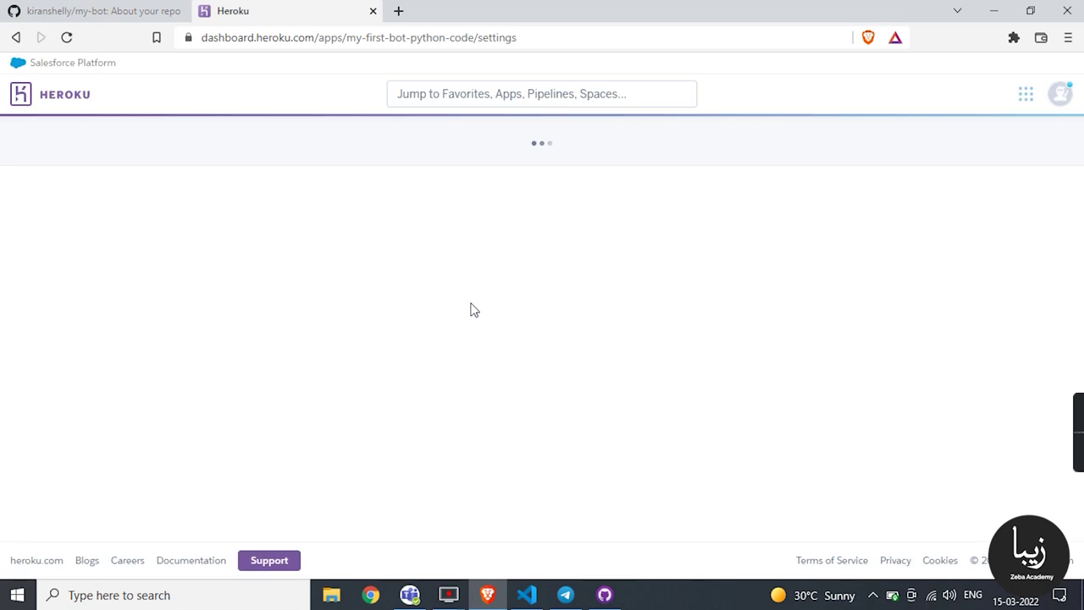
{"action": "scroll", "coordinate": [639, 429], "scroll_direction": "down", "scroll_amount": 2}
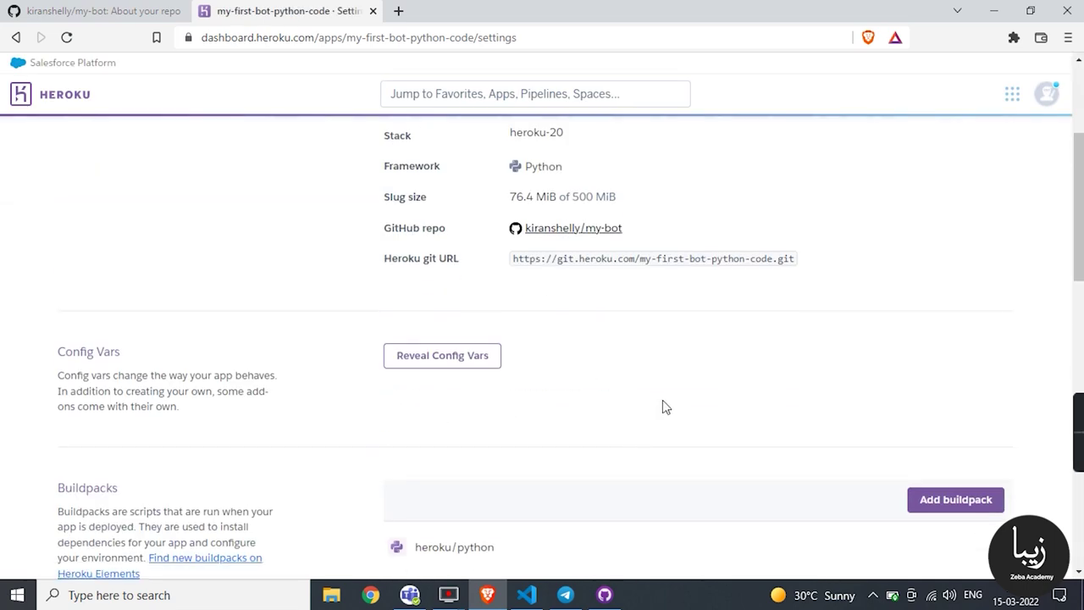
{"action": "scroll", "coordinate": [686, 419], "scroll_direction": "down", "scroll_amount": 2}
{"action": "left_click", "coordinate": [443, 198]}
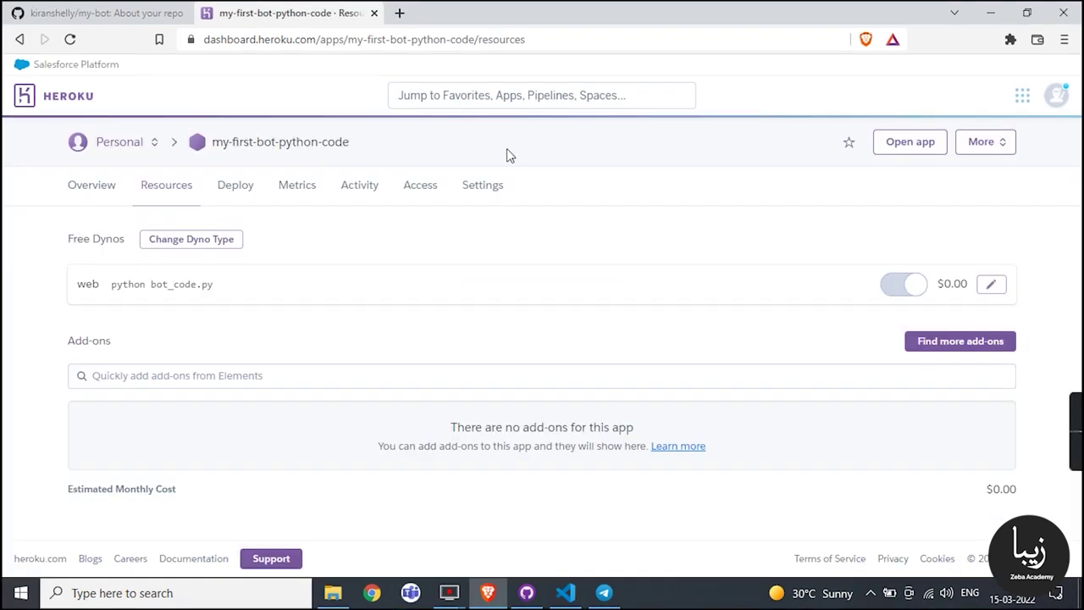
View the app's logs and check the latest build entry
{"action": "left_click", "coordinate": [981, 144]}
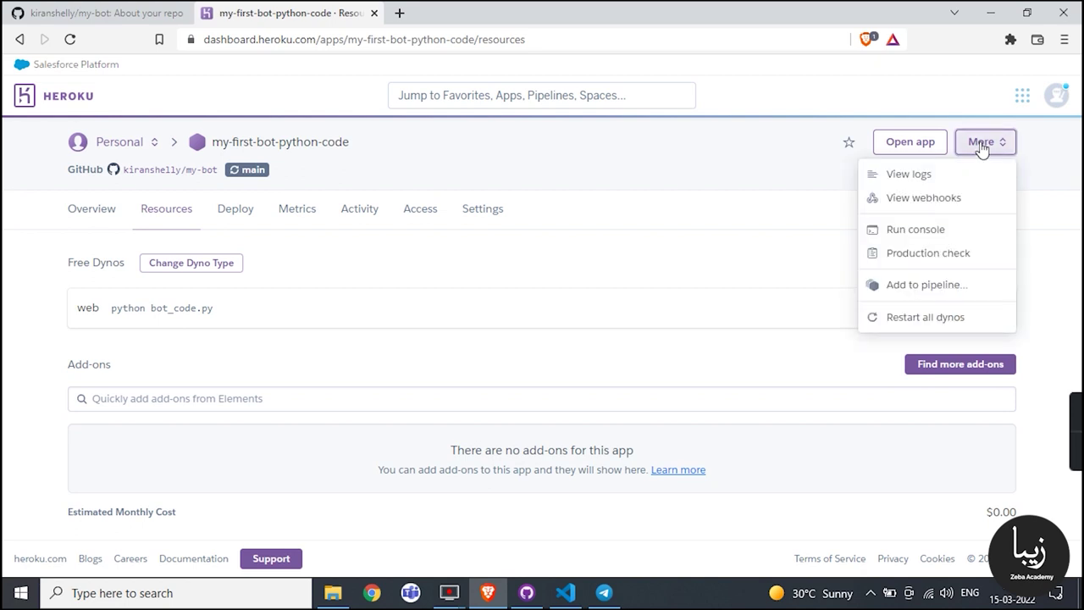
{"action": "left_click", "coordinate": [908, 176]}
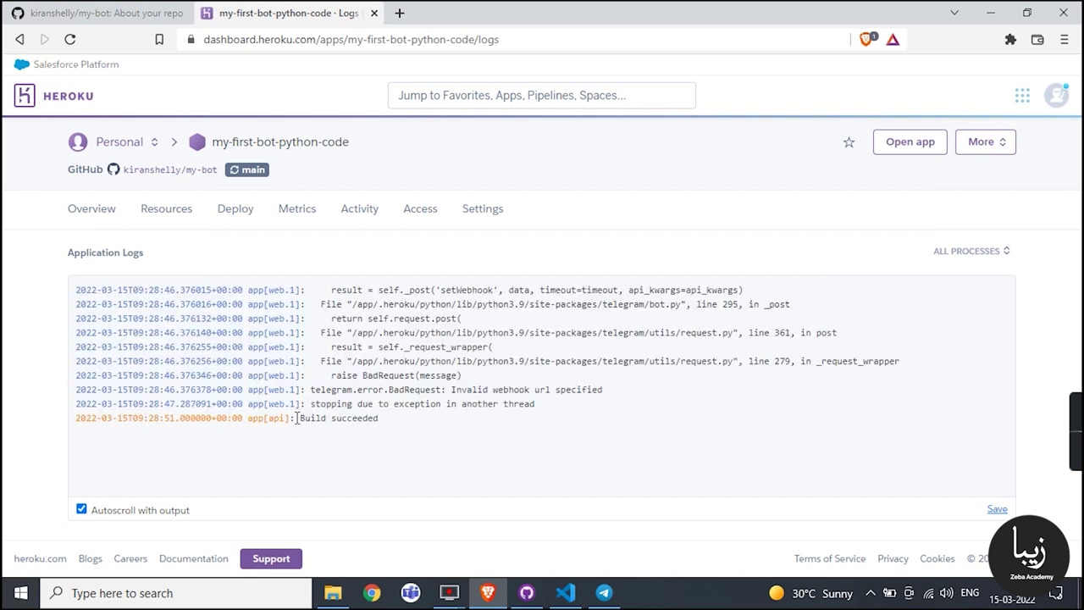
{"action": "left_click_drag", "start_coordinate": [298, 418], "coordinate": [414, 428]}
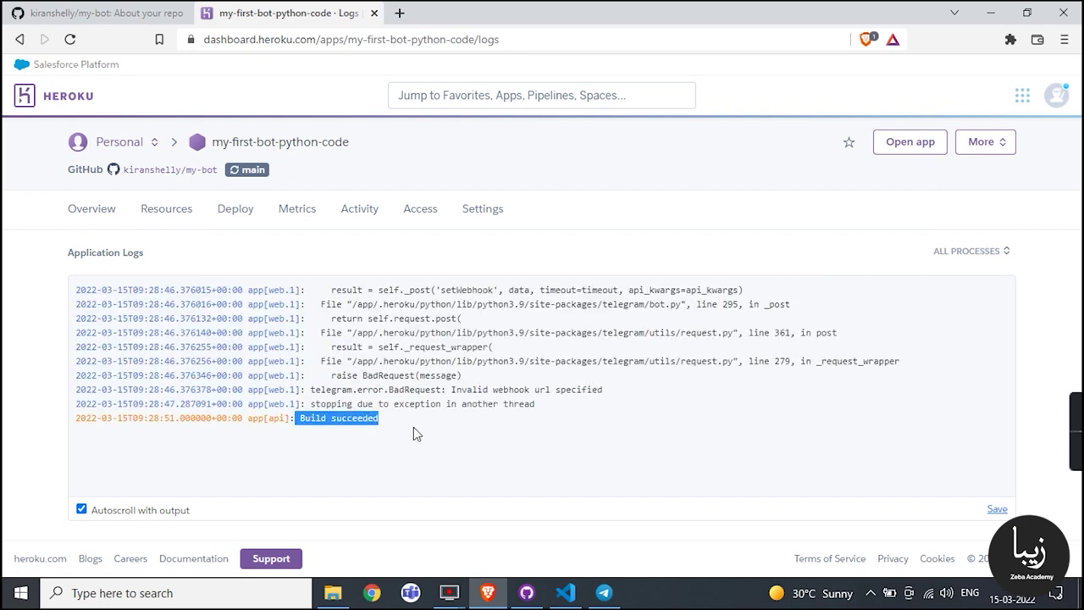
In Telegram, delete the PythonBot chat, find the bot again by searching Jk_first, and start it
{"action": "left_click", "coordinate": [604, 593]}
{"action": "left_click", "coordinate": [998, 42]}
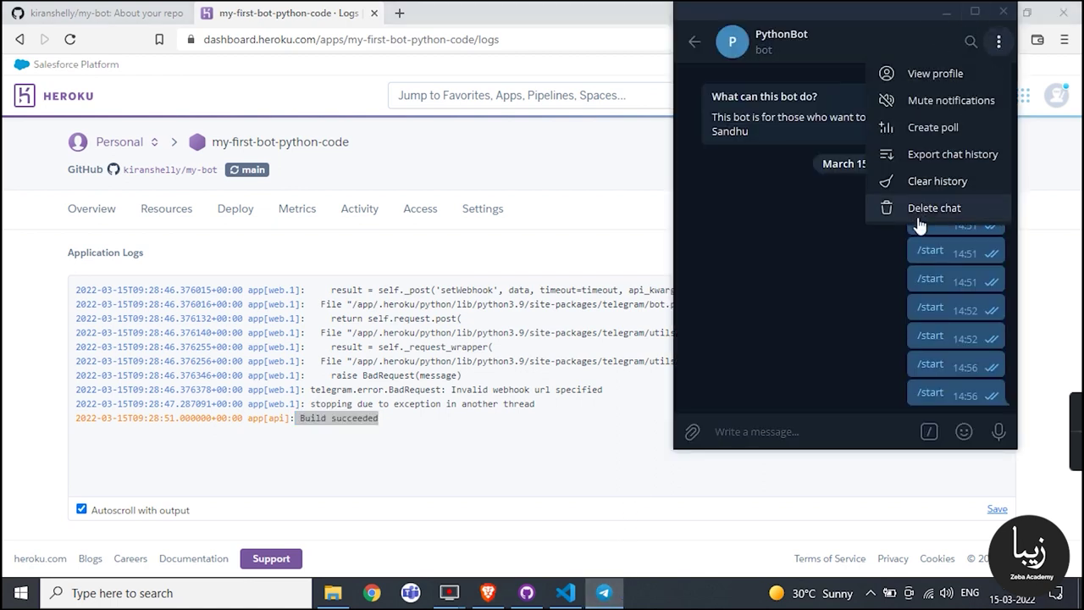
{"action": "left_click", "coordinate": [925, 208]}
{"action": "left_click", "coordinate": [939, 285]}
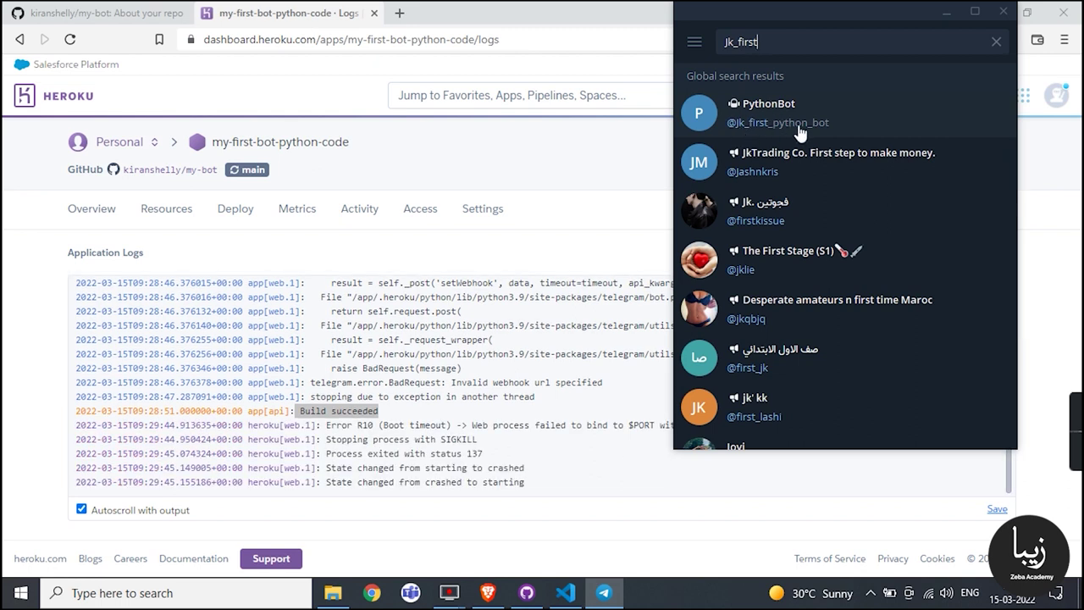
{"action": "left_click", "coordinate": [834, 107]}
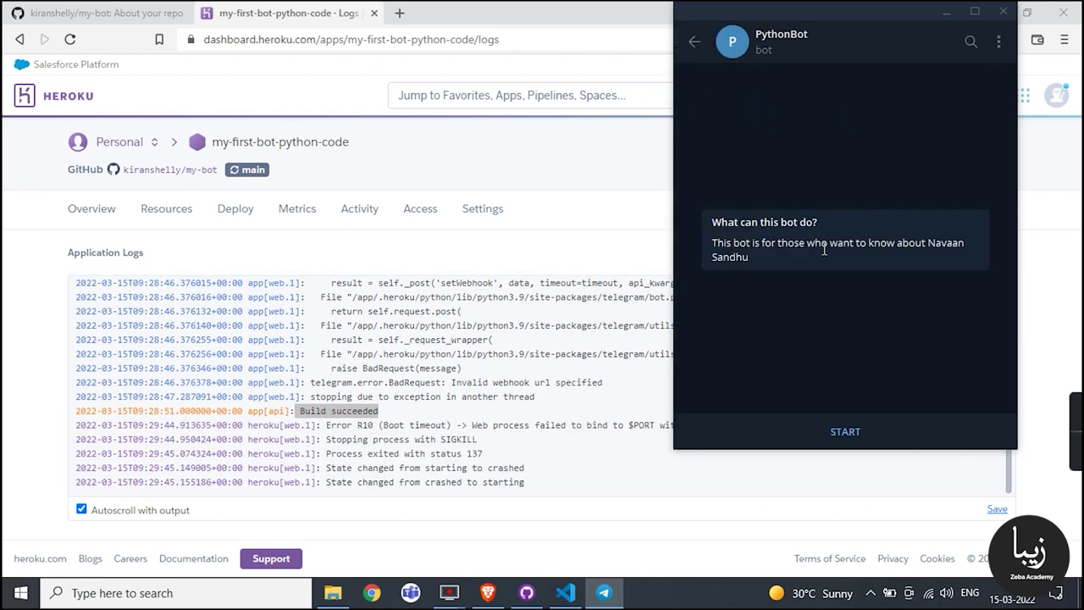
{"action": "left_click", "coordinate": [860, 434]}
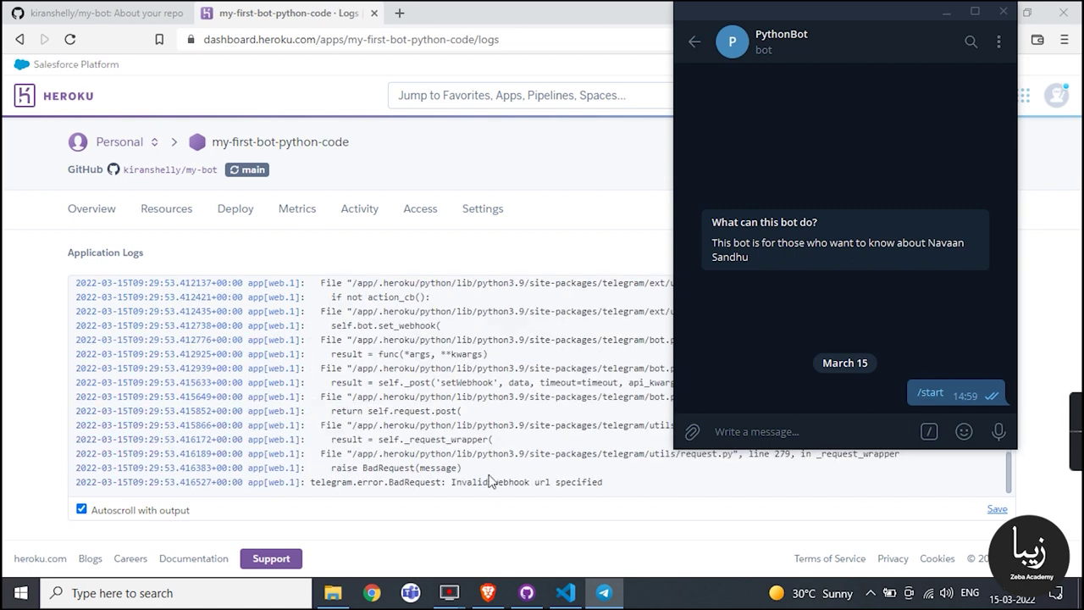
Examine the latest webhook error lines in the Heroku application logs
{"action": "left_click_drag", "start_coordinate": [450, 467], "coordinate": [555, 486]}
{"action": "left_click_drag", "start_coordinate": [446, 468], "coordinate": [555, 480]}
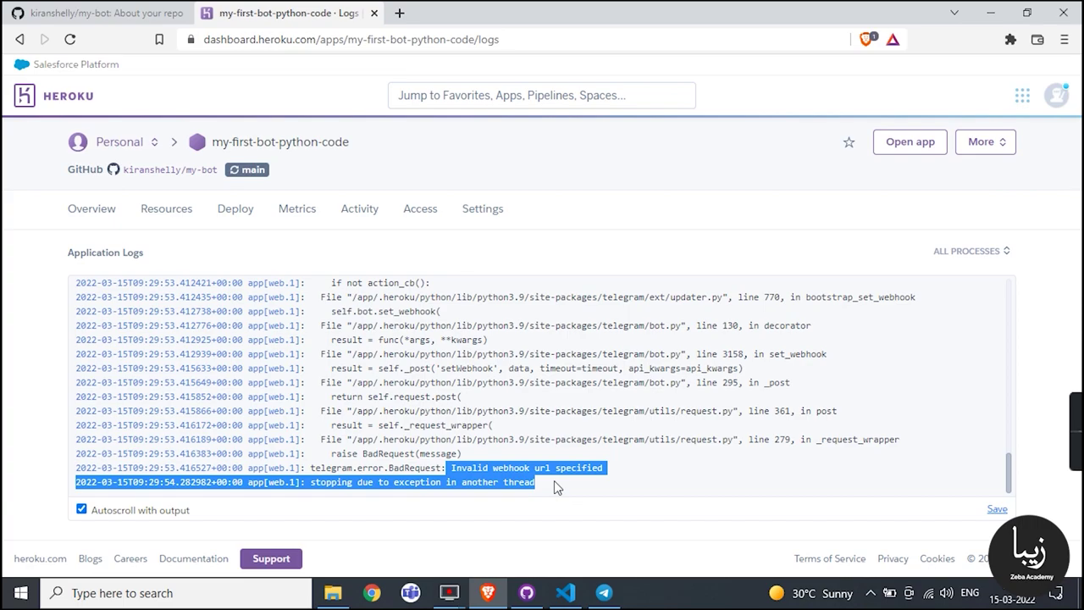
In Visual Studio Code, add a trailing slash to the herokuapp.com webhook URL in the start_webhook call on line 167 of bot_code.py and save
{"action": "left_click", "coordinate": [565, 593]}
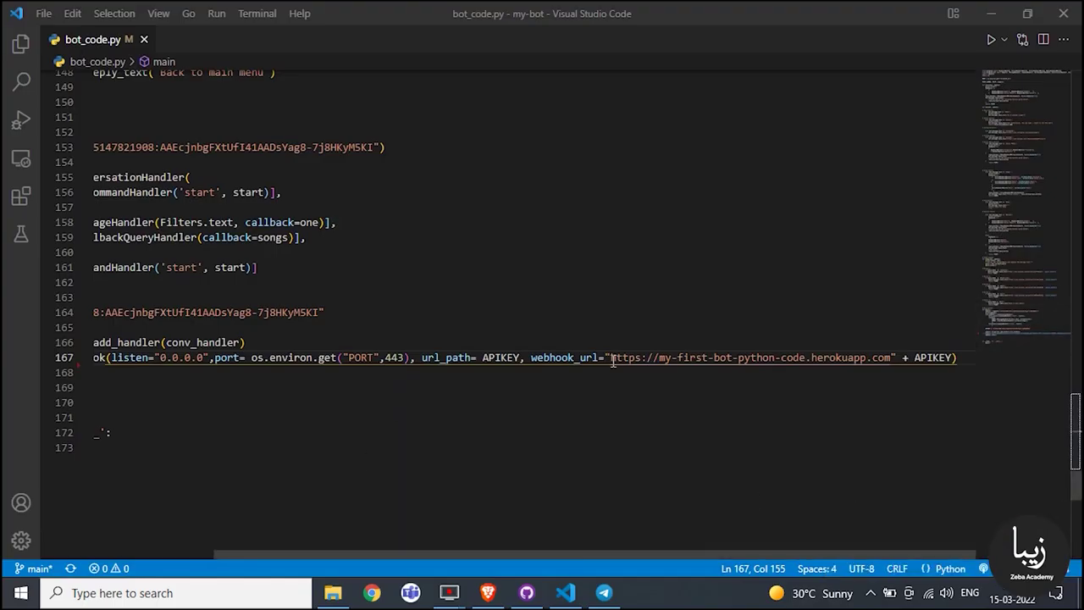
{"action": "left_click_drag", "start_coordinate": [613, 358], "coordinate": [930, 360]}
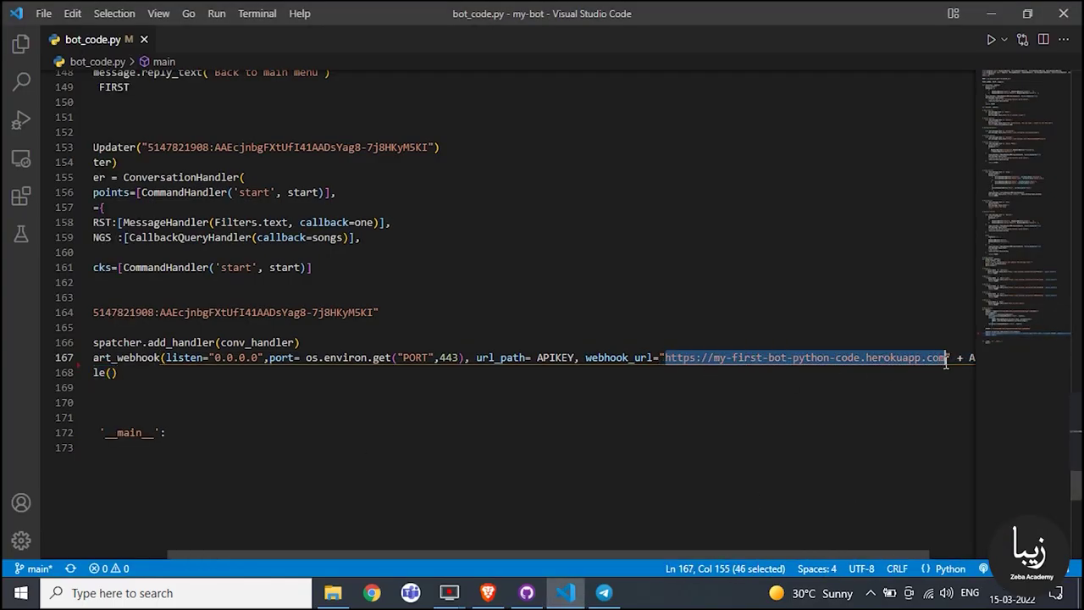
{"action": "left_click", "coordinate": [947, 373]}
{"action": "left_click", "coordinate": [877, 358]}
{"action": "key", "text": "Right"}
{"action": "key", "text": "Right"}
{"action": "key", "text": "Right"}
{"action": "key", "text": "Right"}
{"action": "key", "text": "Right"}
{"action": "key", "text": "Right"}
{"action": "key", "text": "Right"}
{"action": "key", "text": "Right"}
{"action": "key", "text": "Right"}
{"action": "key", "text": "Right"}
{"action": "key", "text": "Right"}
{"action": "key", "text": "Right"}
{"action": "key", "text": "Right"}
{"action": "key", "text": "Right"}
{"action": "key", "text": "Right"}
{"action": "key", "text": "Right"}
{"action": "key", "text": "Left"}
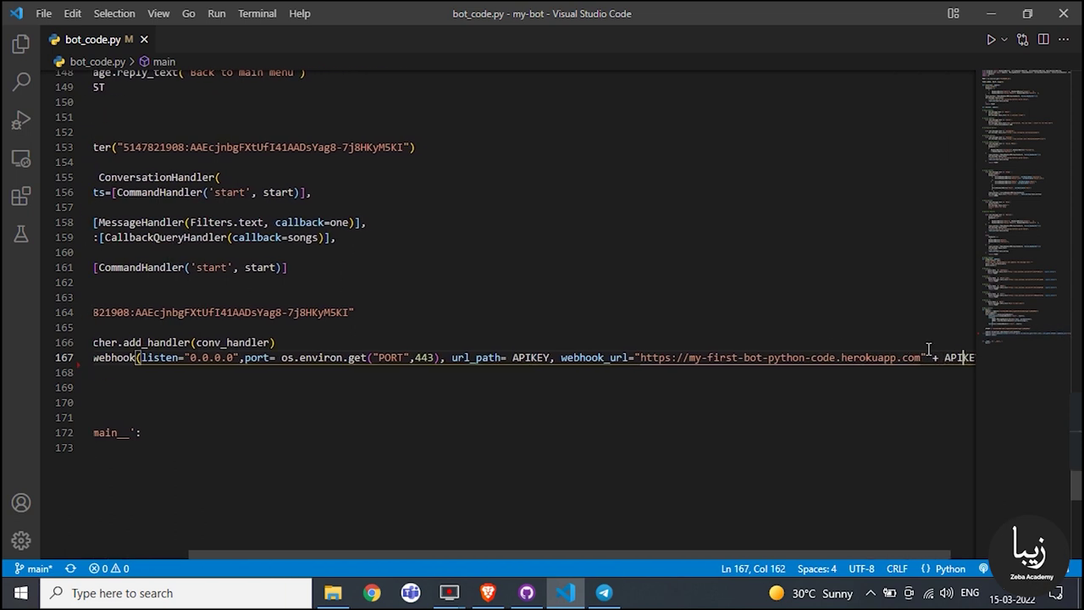
{"action": "type", "text": "/"}
{"action": "left_click", "coordinate": [43, 14]}
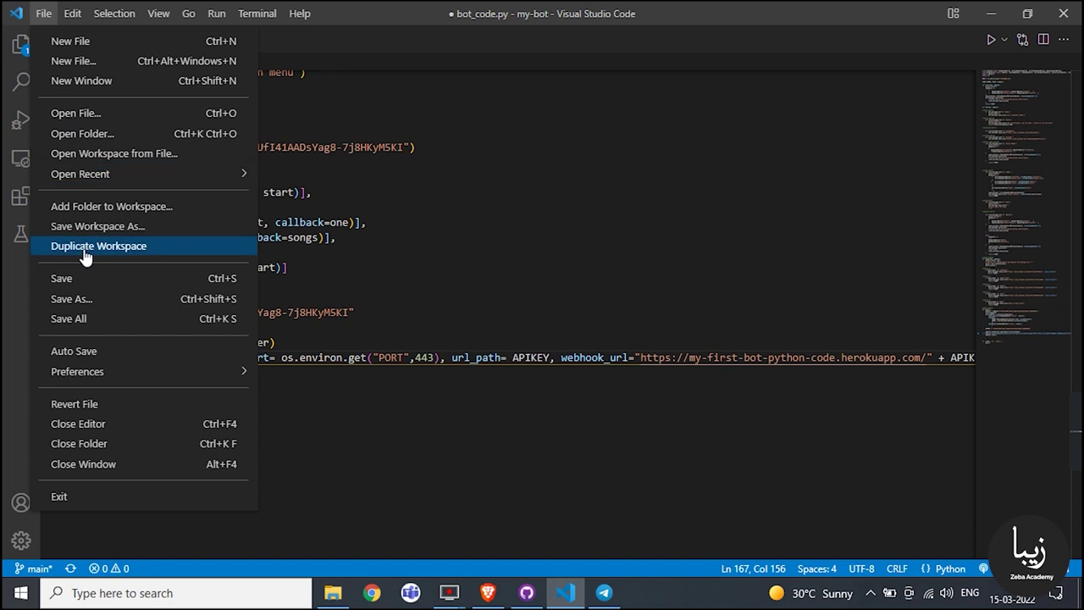
{"action": "left_click", "coordinate": [75, 277]}
Return to the Brave browser and reload the my-first-bot-python-code application logs in Heroku
{"action": "left_click", "coordinate": [488, 593]}
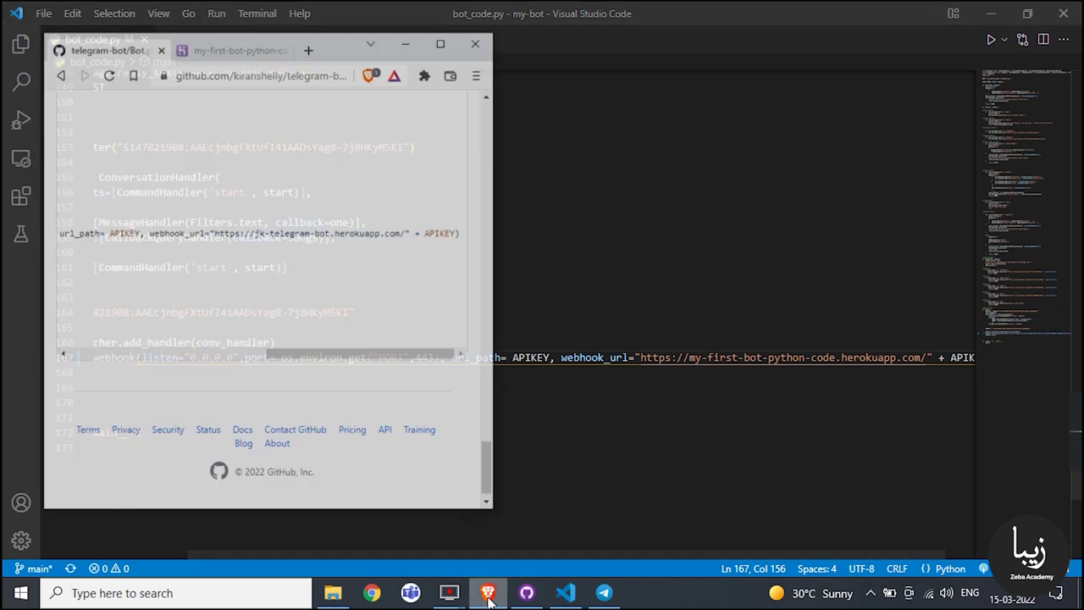
{"action": "key", "text": "ctrl+Tab"}
{"action": "left_click", "coordinate": [421, 18]}
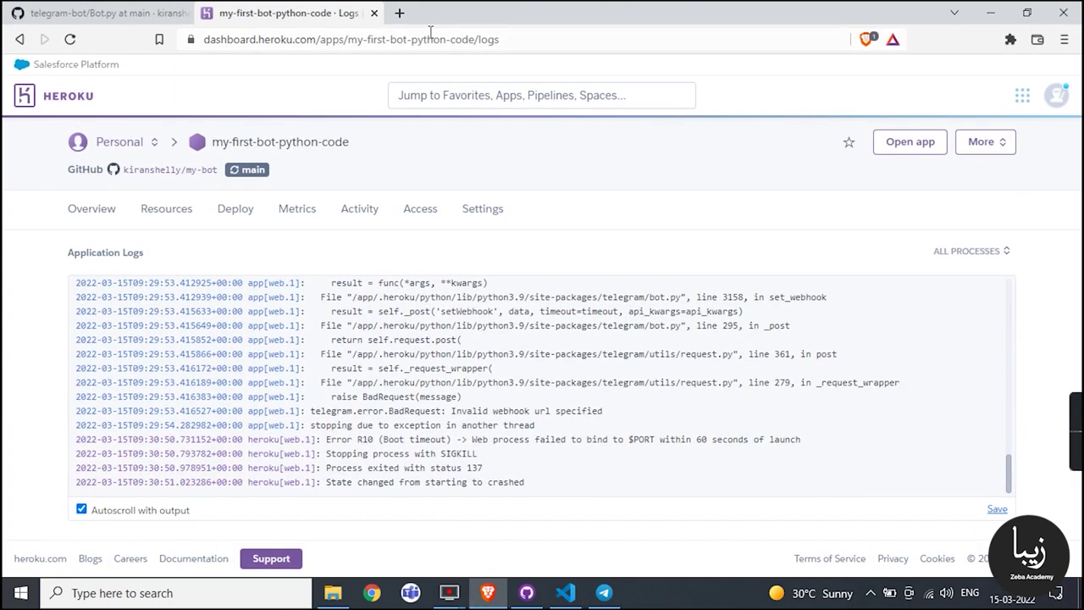
{"action": "left_click", "coordinate": [434, 39]}
{"action": "left_click", "coordinate": [71, 39]}
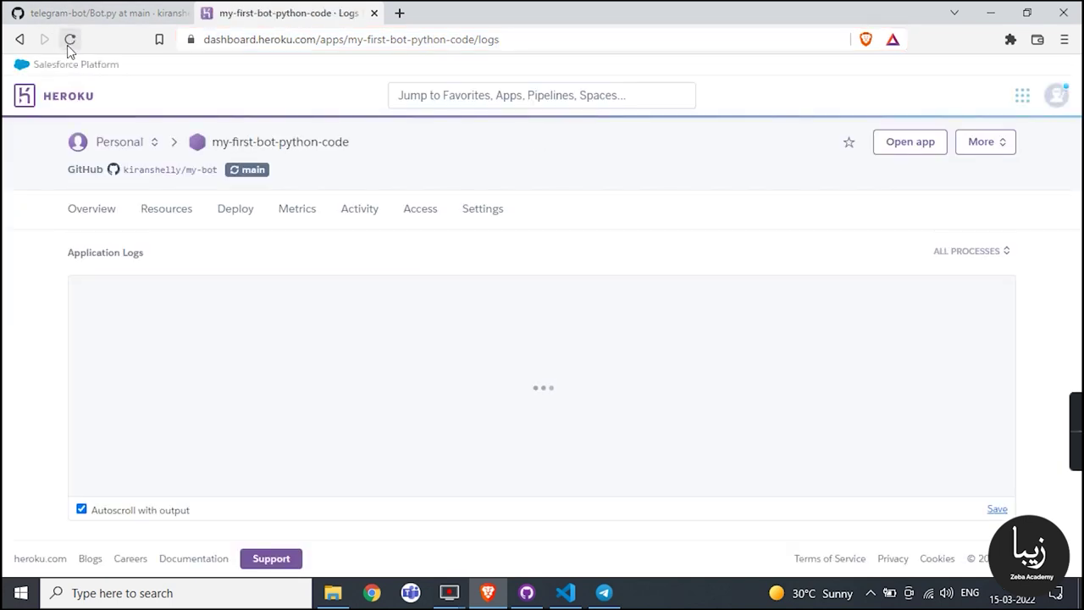
Switch to Telegram and delete the PythonBot chat
{"action": "left_click", "coordinate": [604, 593]}
{"action": "left_click", "coordinate": [998, 41]}
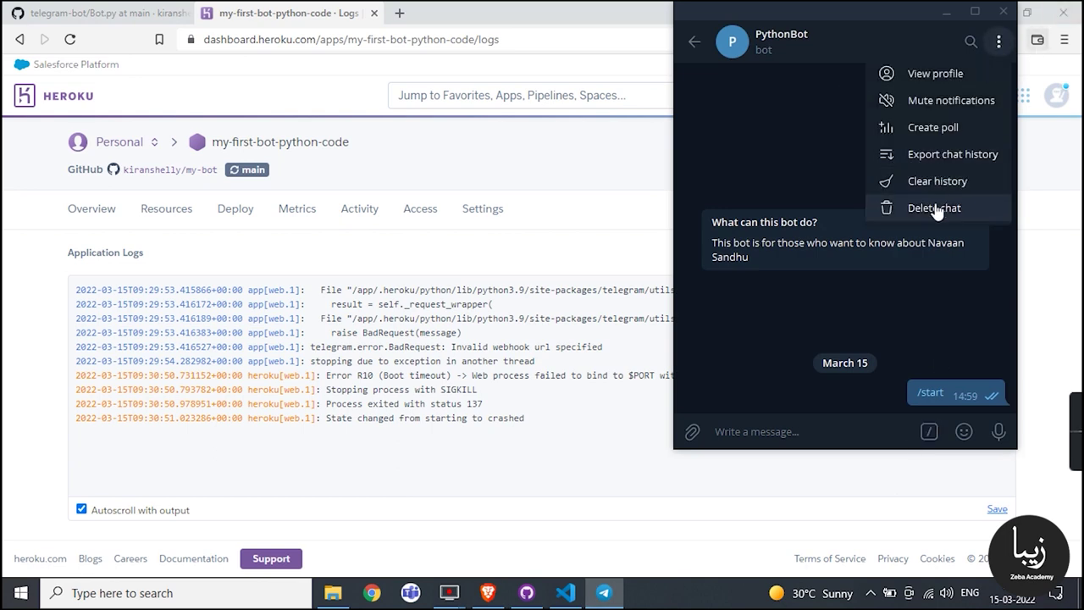
{"action": "left_click", "coordinate": [968, 211]}
{"action": "left_click", "coordinate": [927, 285]}
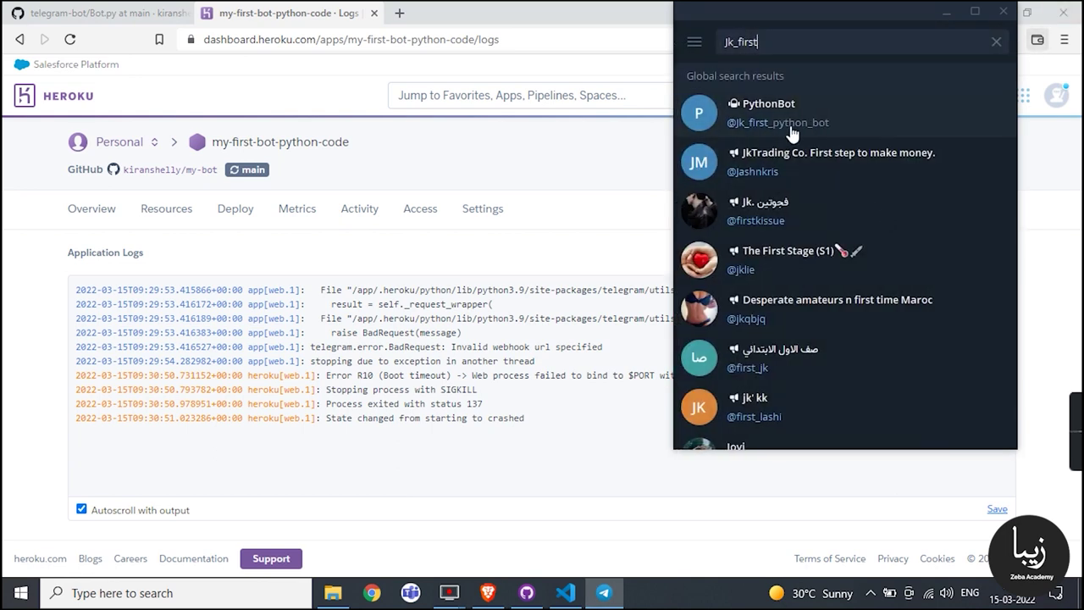
Reopen PythonBot from the Jk_first search results, start it, and send the /start command again
{"action": "left_click", "coordinate": [793, 134]}
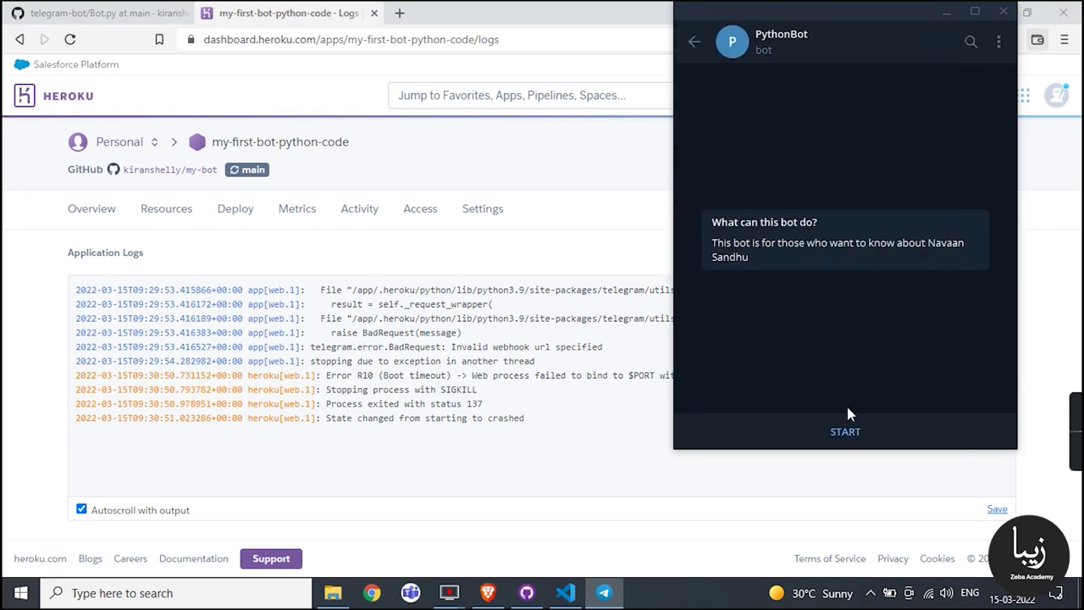
{"action": "left_click", "coordinate": [845, 431]}
{"action": "left_click", "coordinate": [932, 395]}
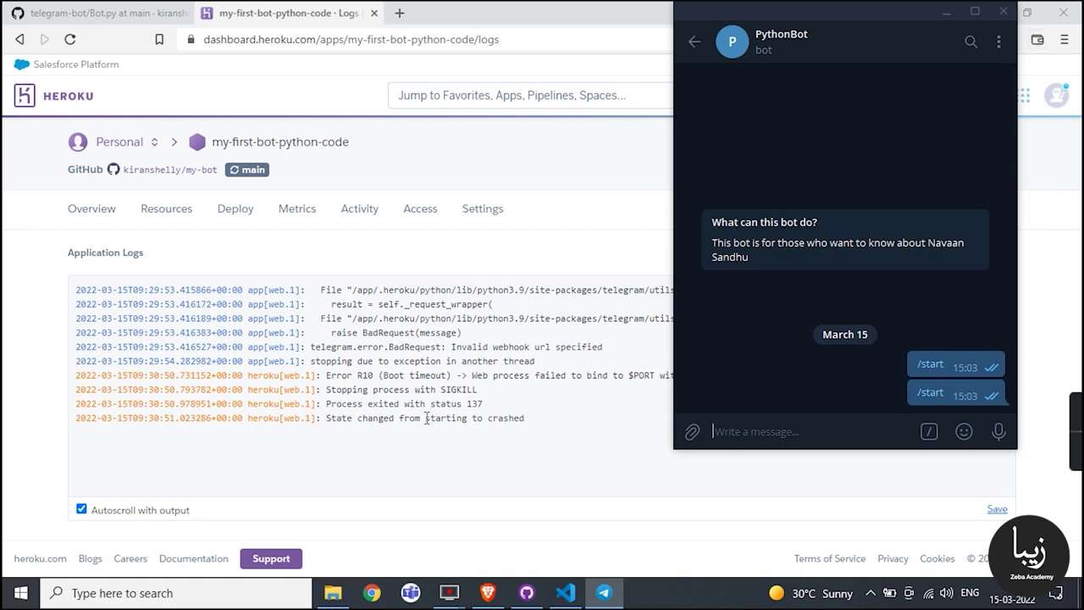
Switch to GitHub Desktop and enter "Commit" as the commit summary for the bot_code.py change
{"action": "left_click", "coordinate": [527, 592]}
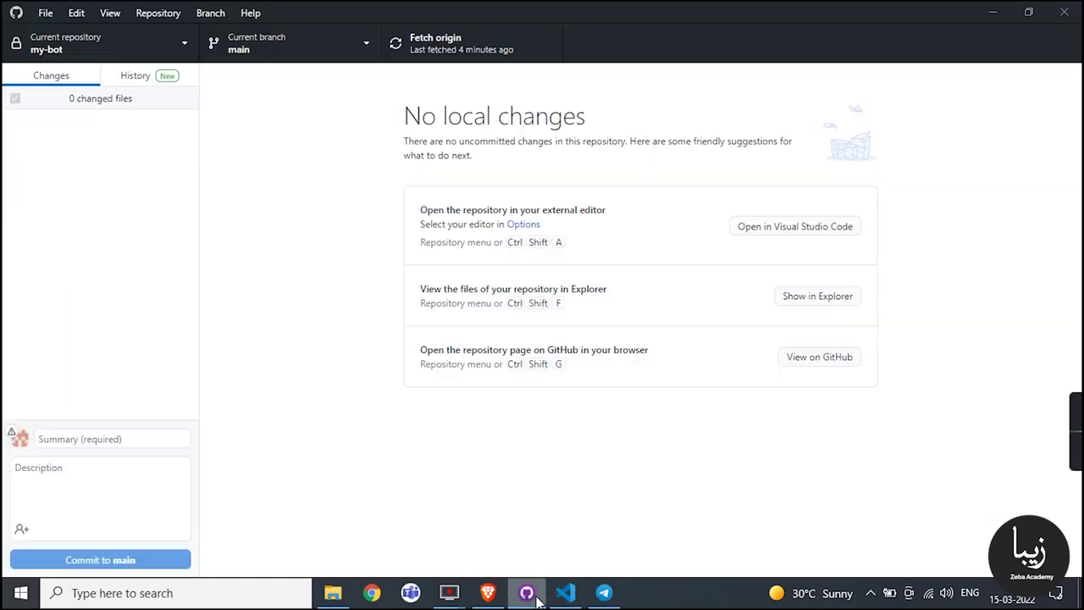
{"action": "left_click", "coordinate": [129, 439]}
{"action": "type", "text": "Commit"}
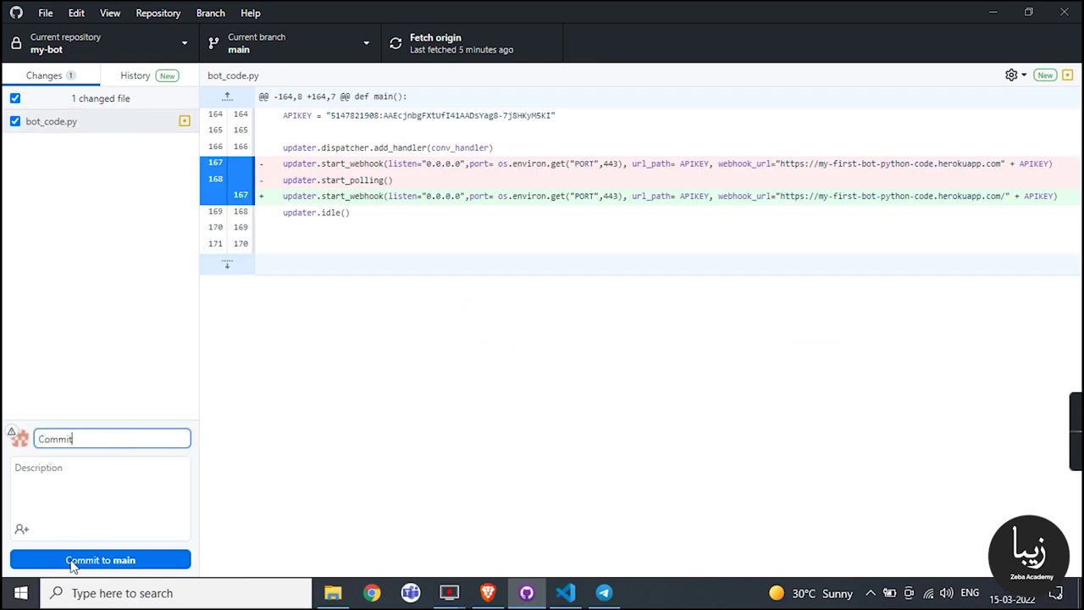